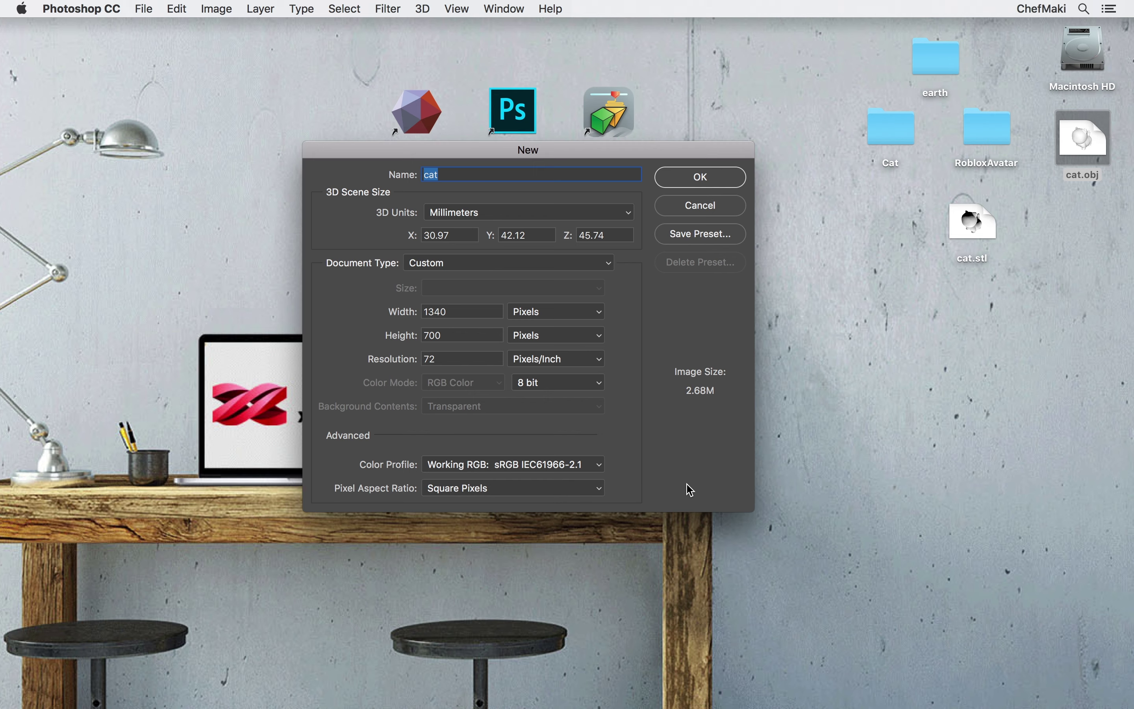
# - Create the cat 3D document at 1340 x 700 pixels and generate low-distortion UVs with merged materials at 2048 x 2048
pyautogui.click(700, 177)
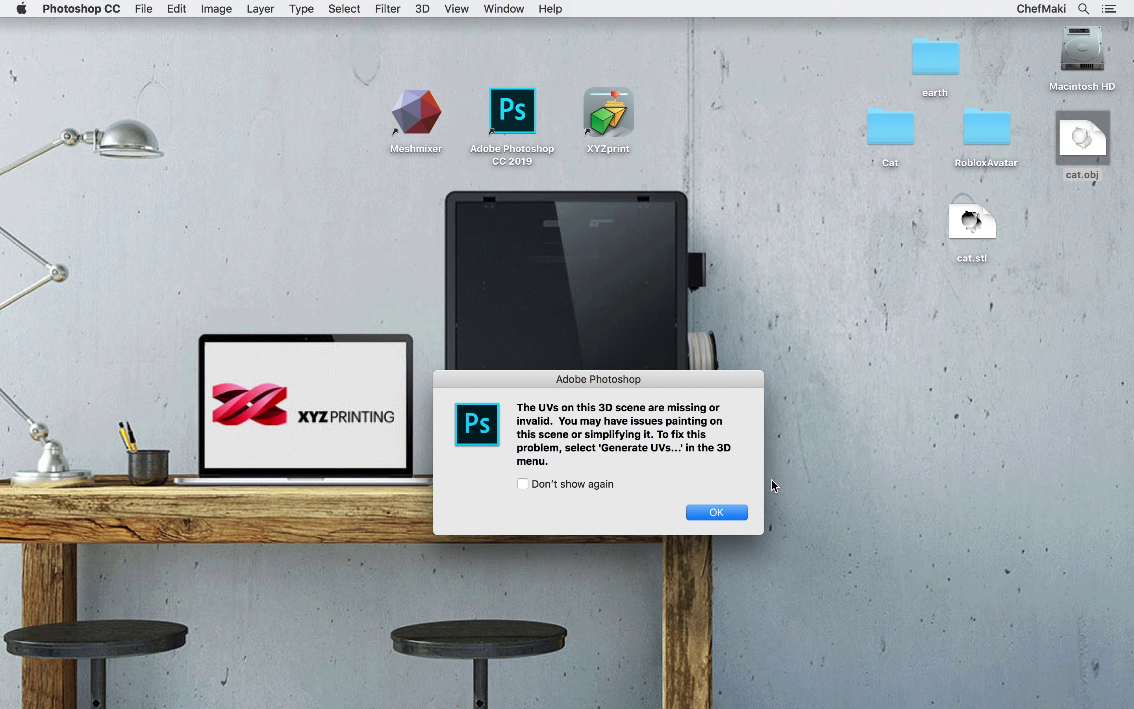
pyautogui.click(715, 511)
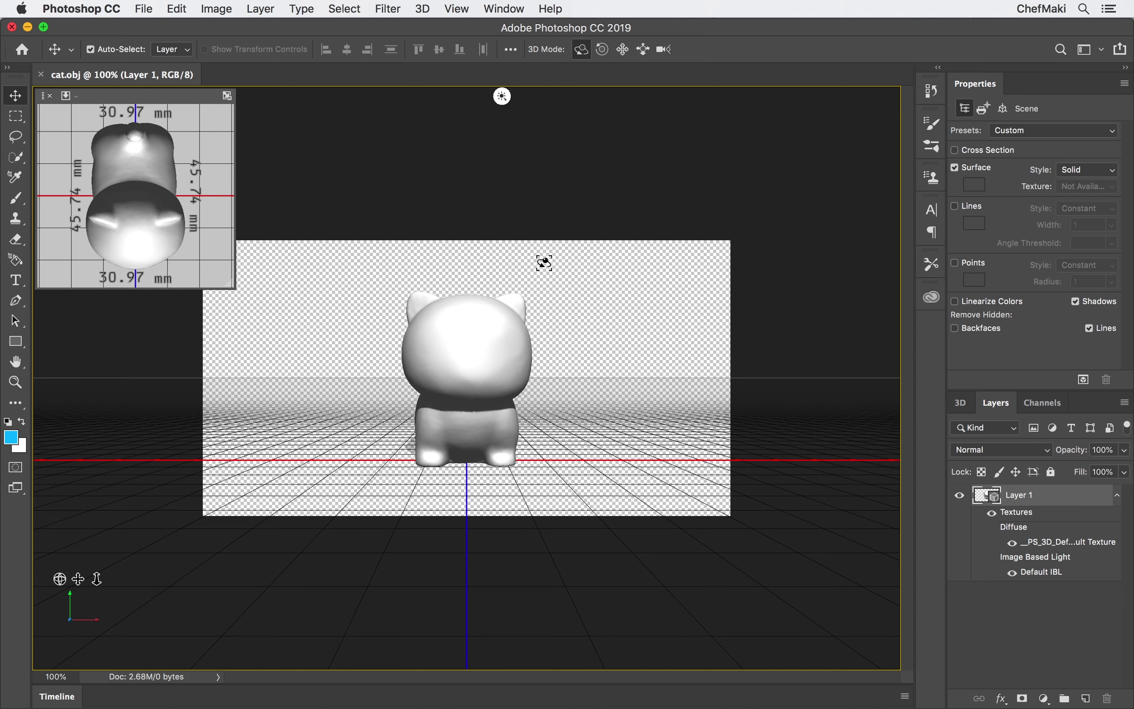
pyautogui.click(429, 14)
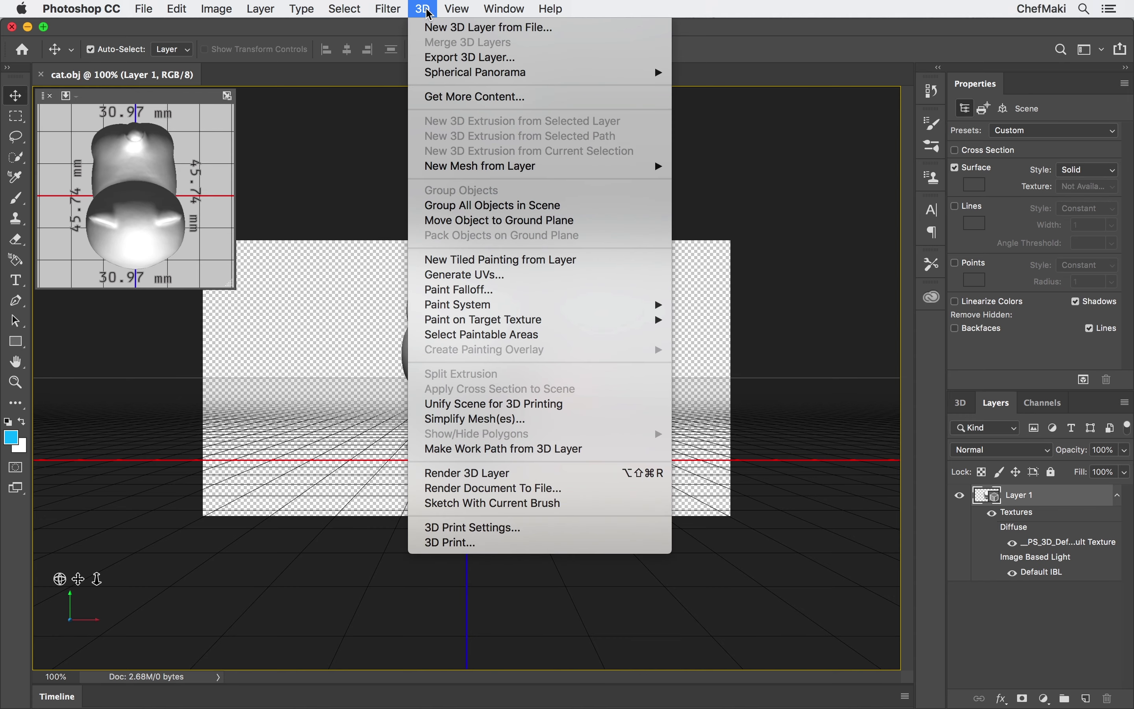
pyautogui.click(511, 276)
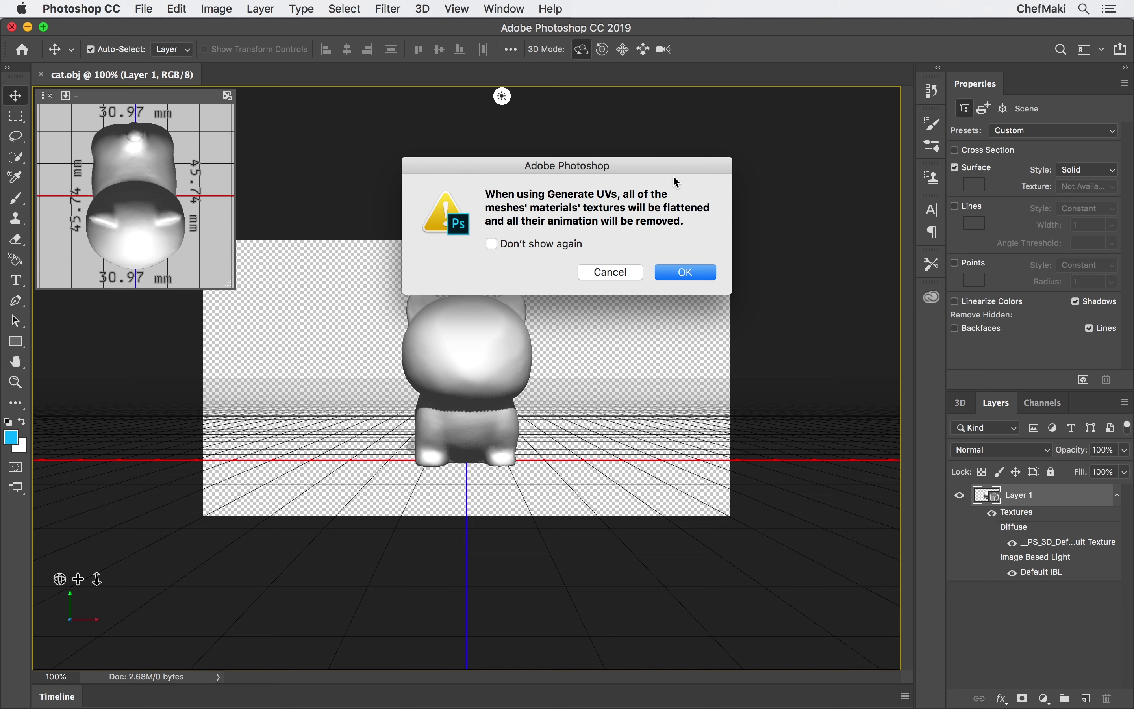
pyautogui.click(687, 272)
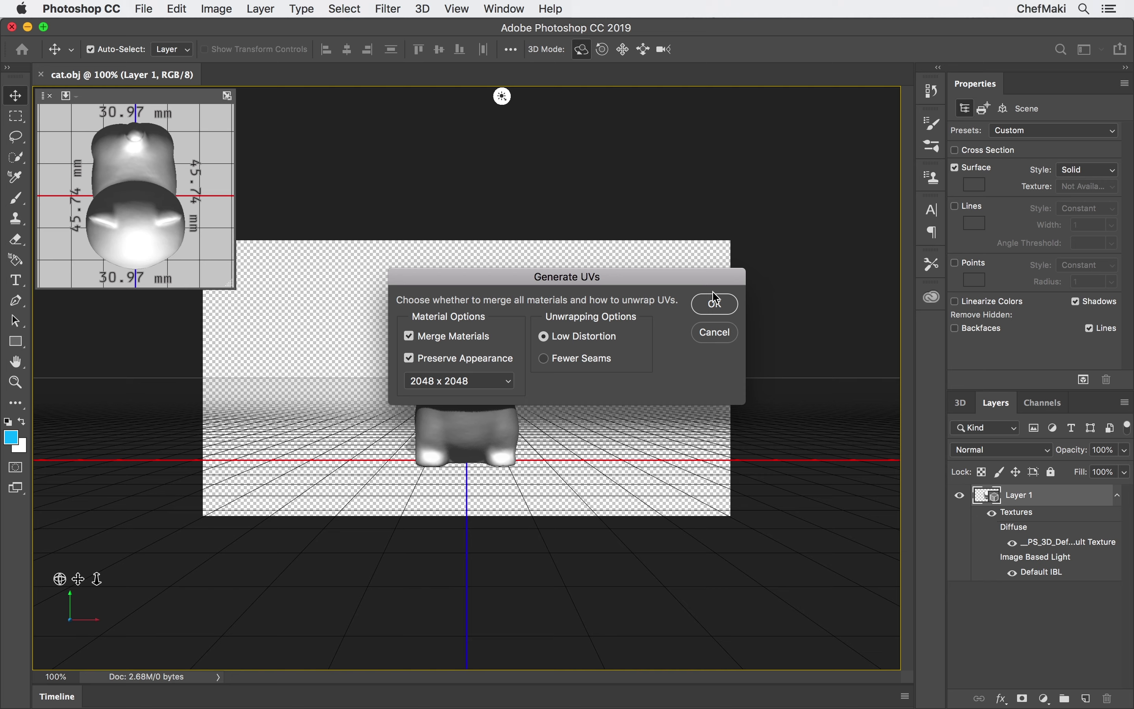
pyautogui.click(717, 306)
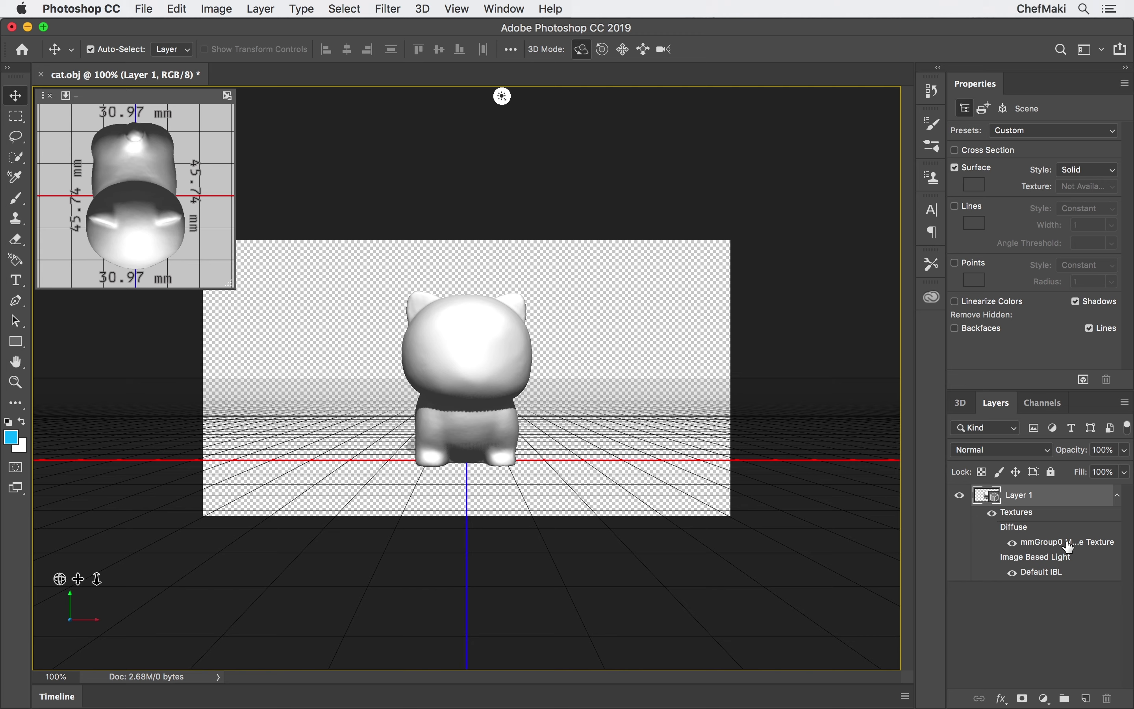
# - Paint light-blue eyes and a mouth on the cat's face and examine the strokes on its merged diffuse texture
pyautogui.doubleClick(1035, 544)
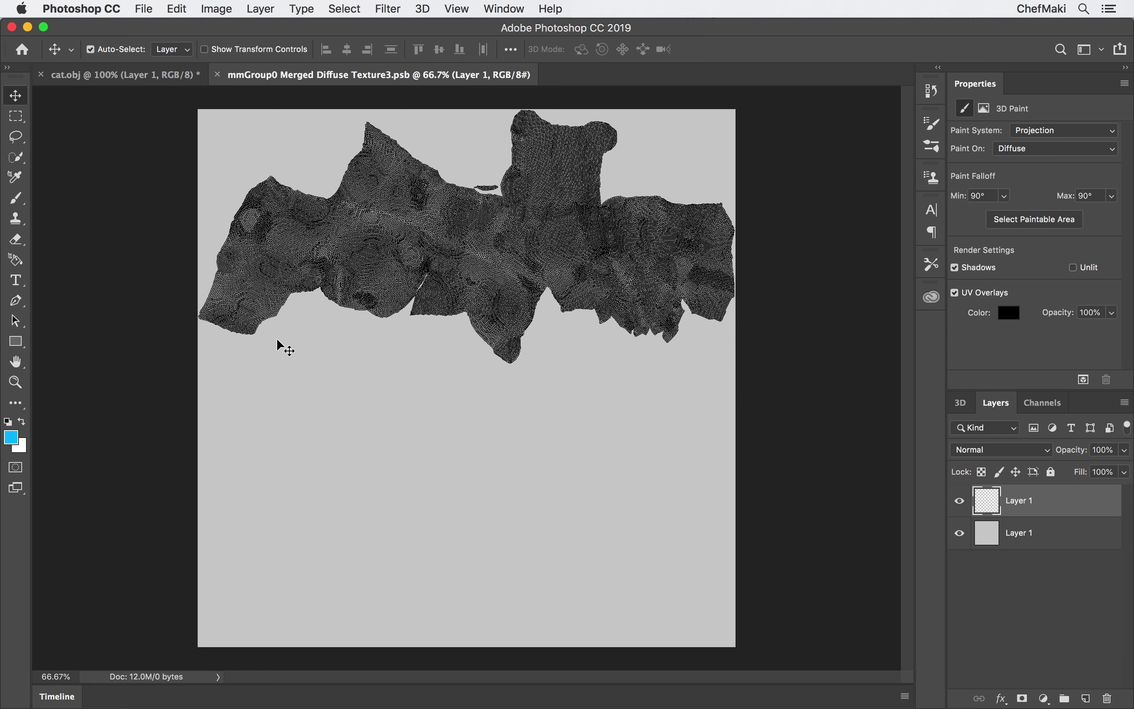
pyautogui.click(172, 77)
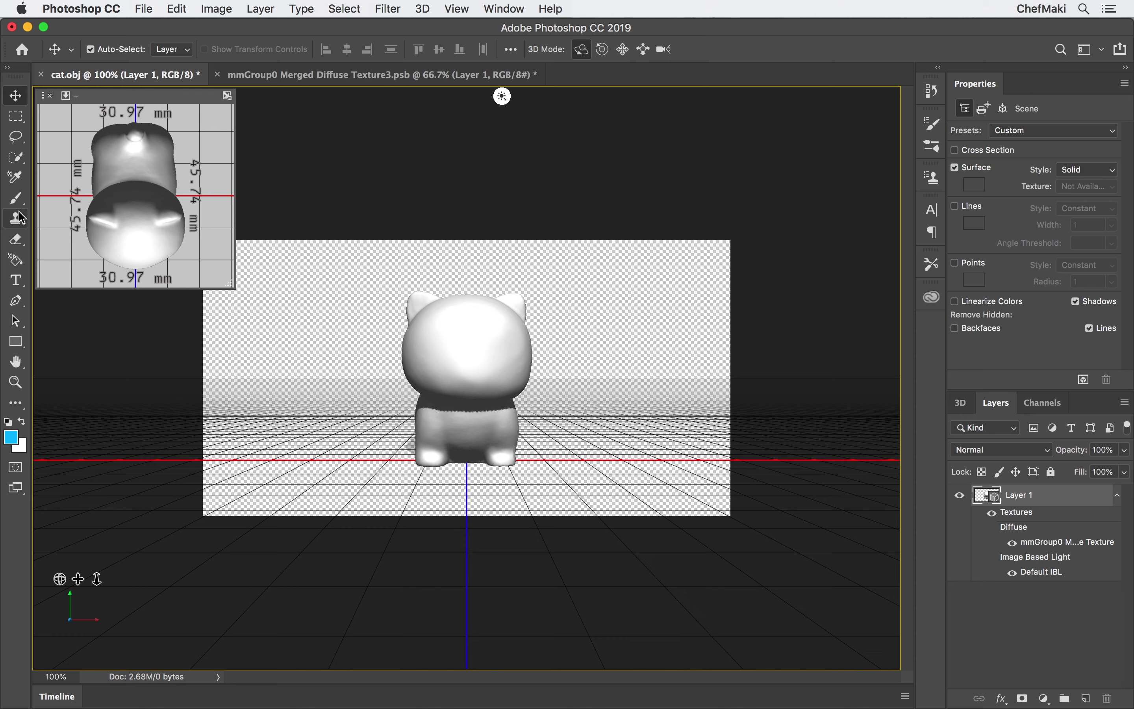
pyautogui.click(16, 197)
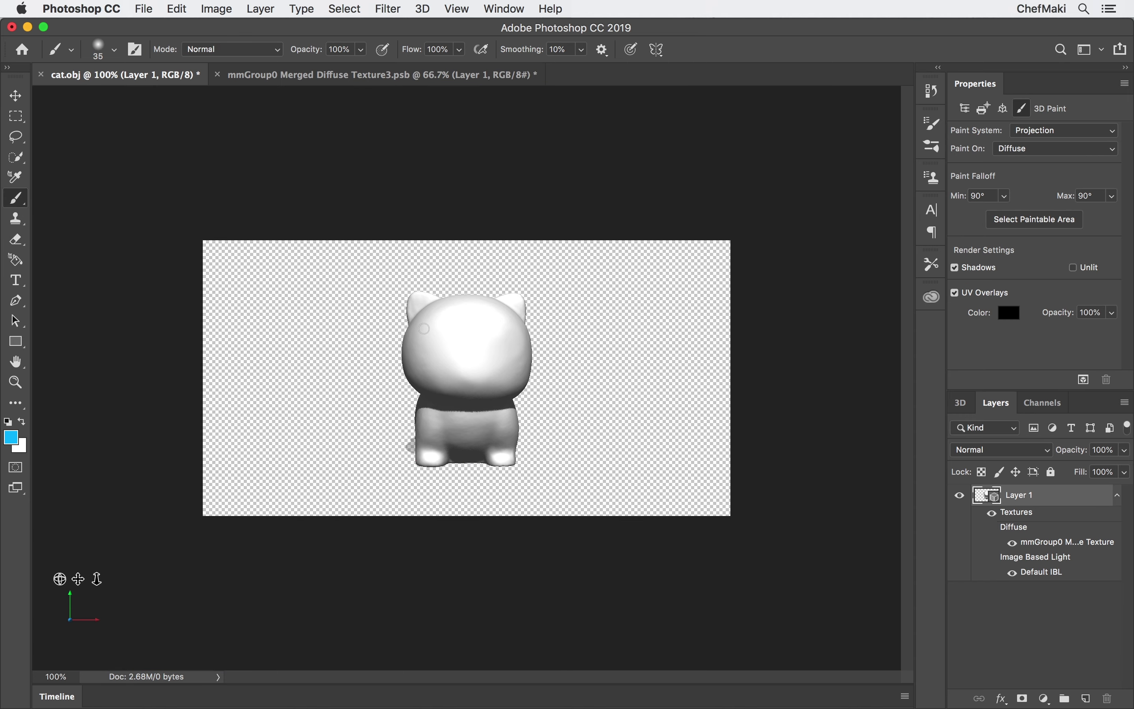
pyautogui.moveTo(422, 344)
pyautogui.mouseDown()
pyautogui.moveTo(496, 338)
pyautogui.moveTo(506, 348)
pyautogui.moveTo(460, 378)
pyautogui.moveTo(487, 369)
pyautogui.mouseUp()
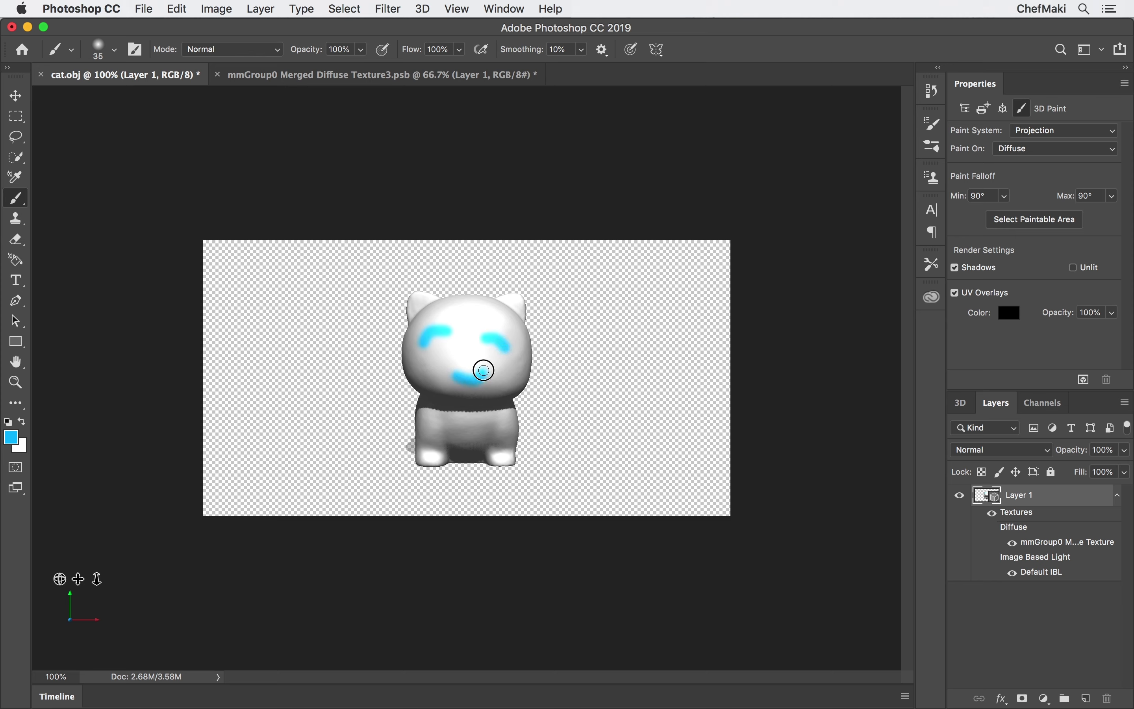
pyautogui.click(461, 81)
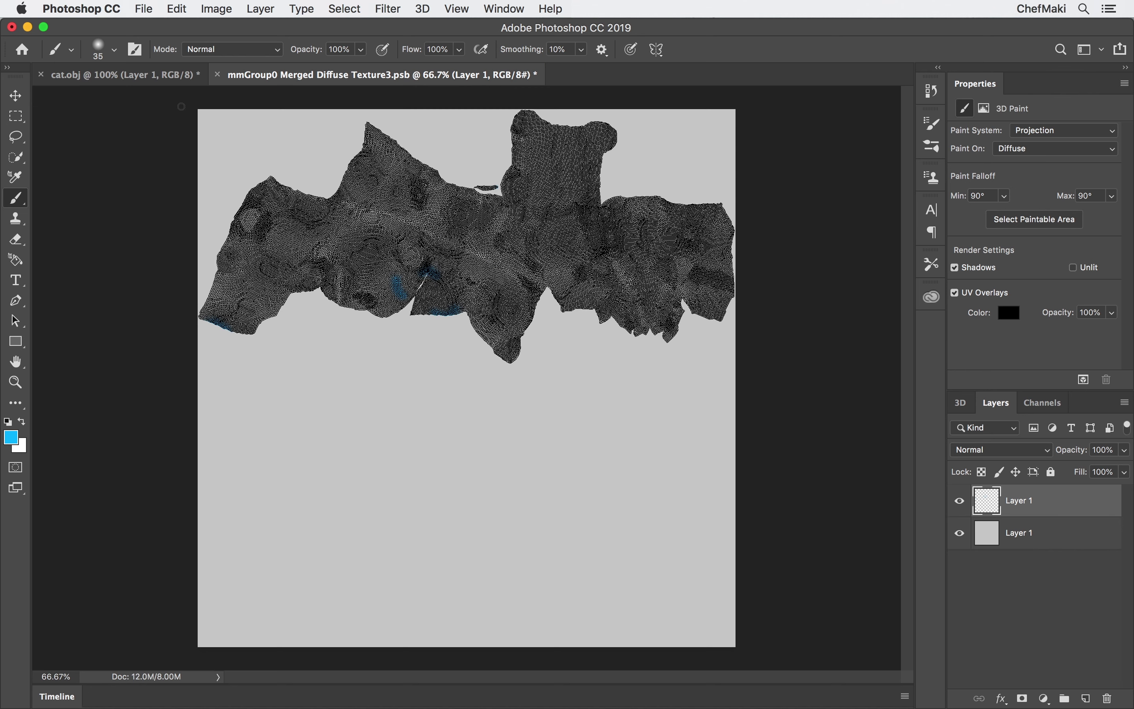
pyautogui.click(147, 76)
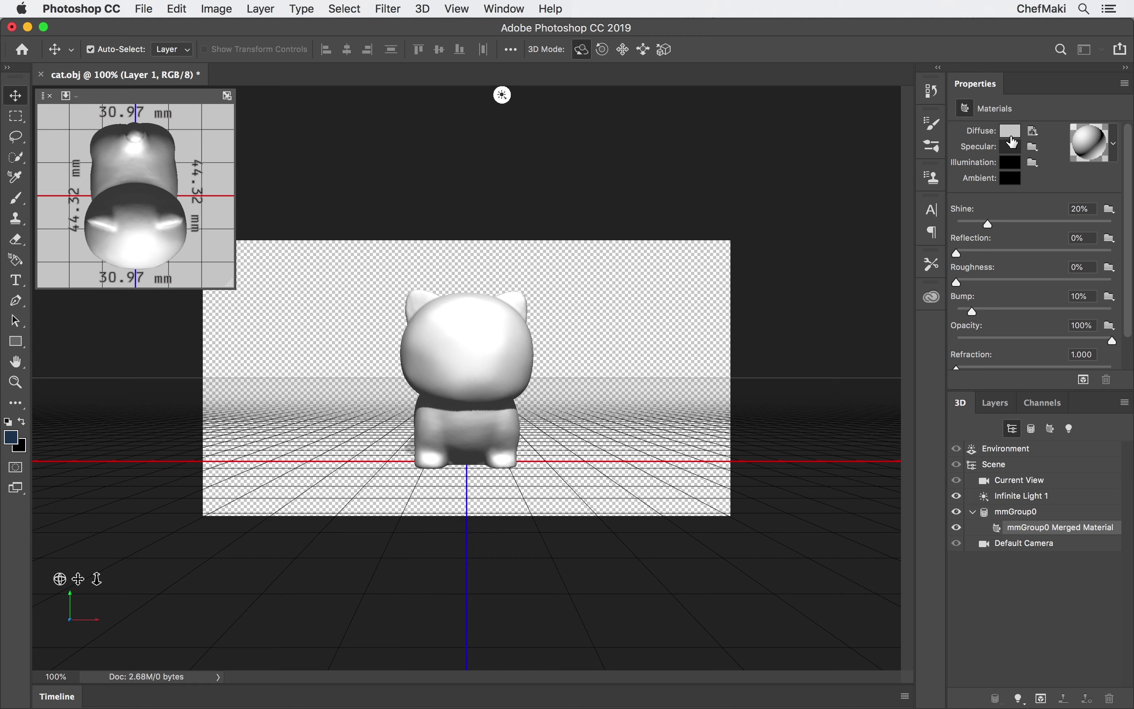
# - Replace the cat material's diffuse texture with Sphere_Material - Default Texture.JPG from the earth folder
pyautogui.click(1037, 132)
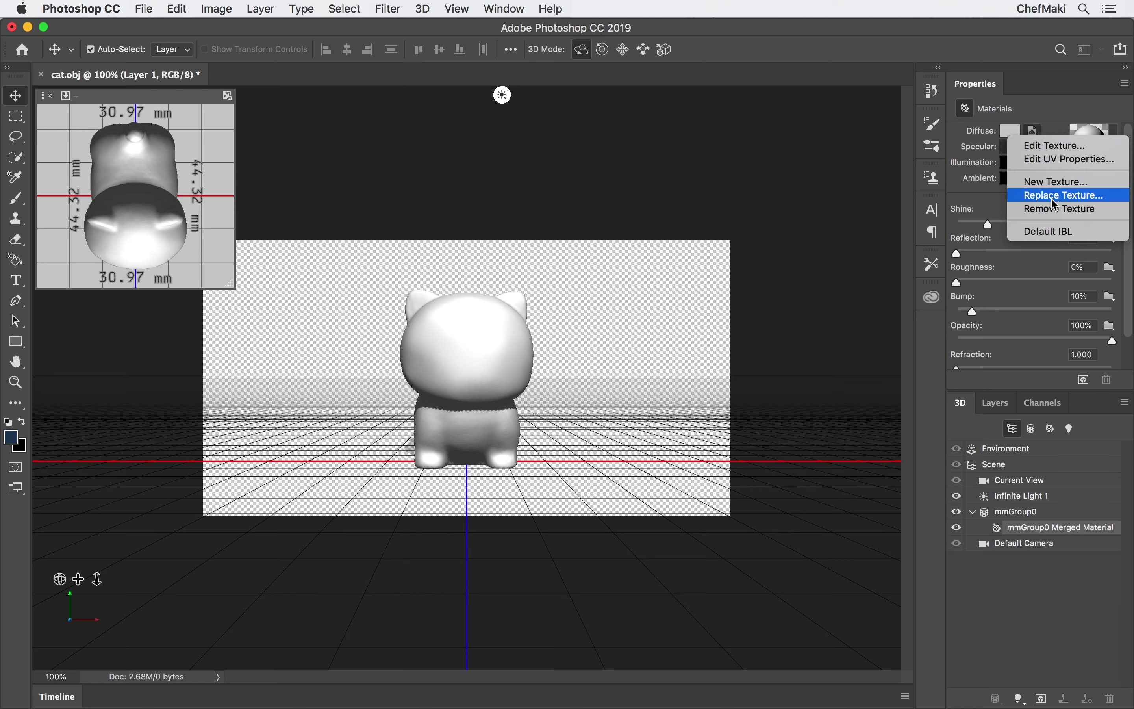
pyautogui.click(1072, 196)
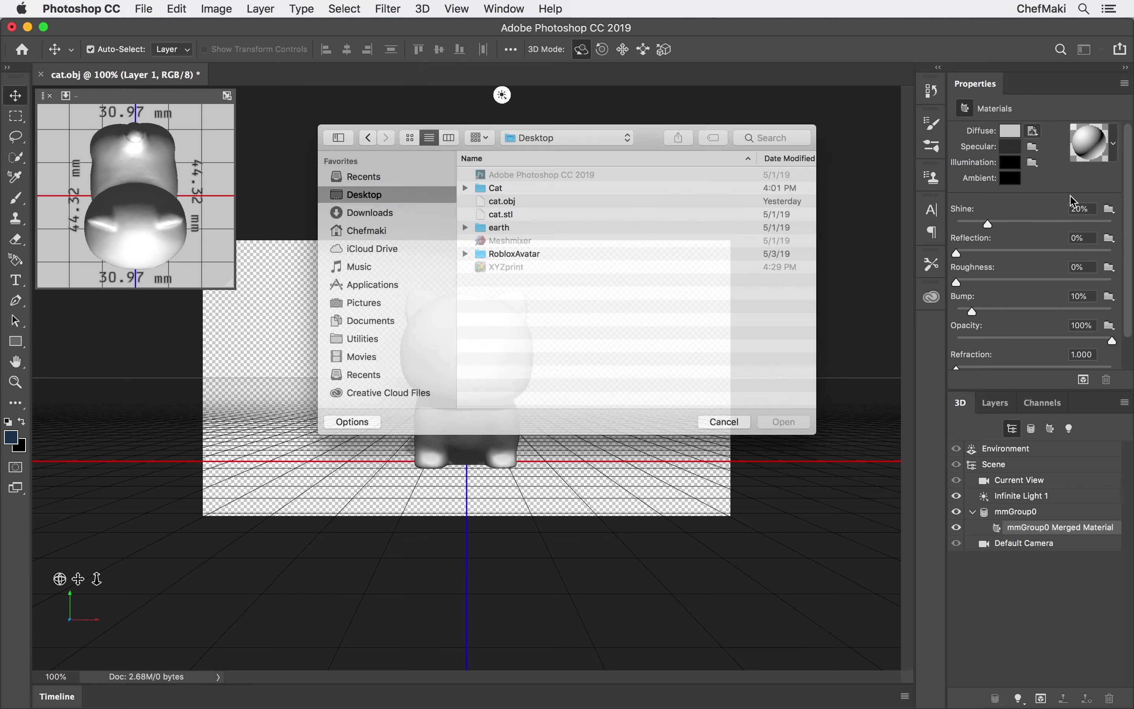
pyautogui.doubleClick(506, 220)
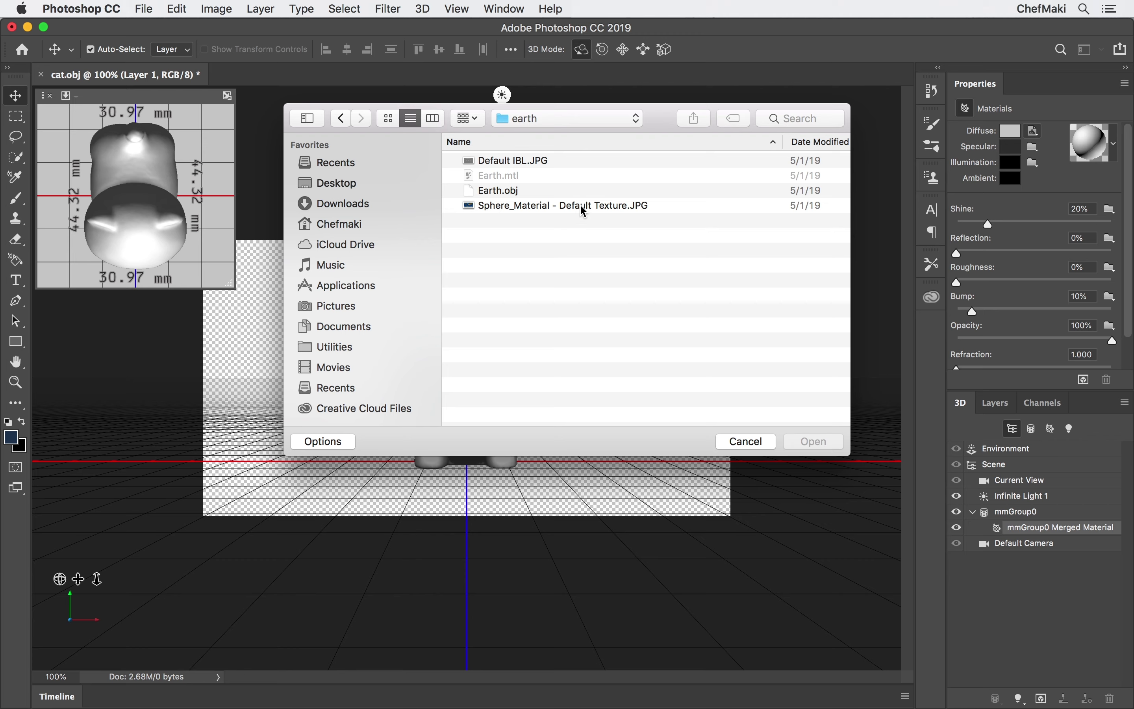
pyautogui.click(583, 211)
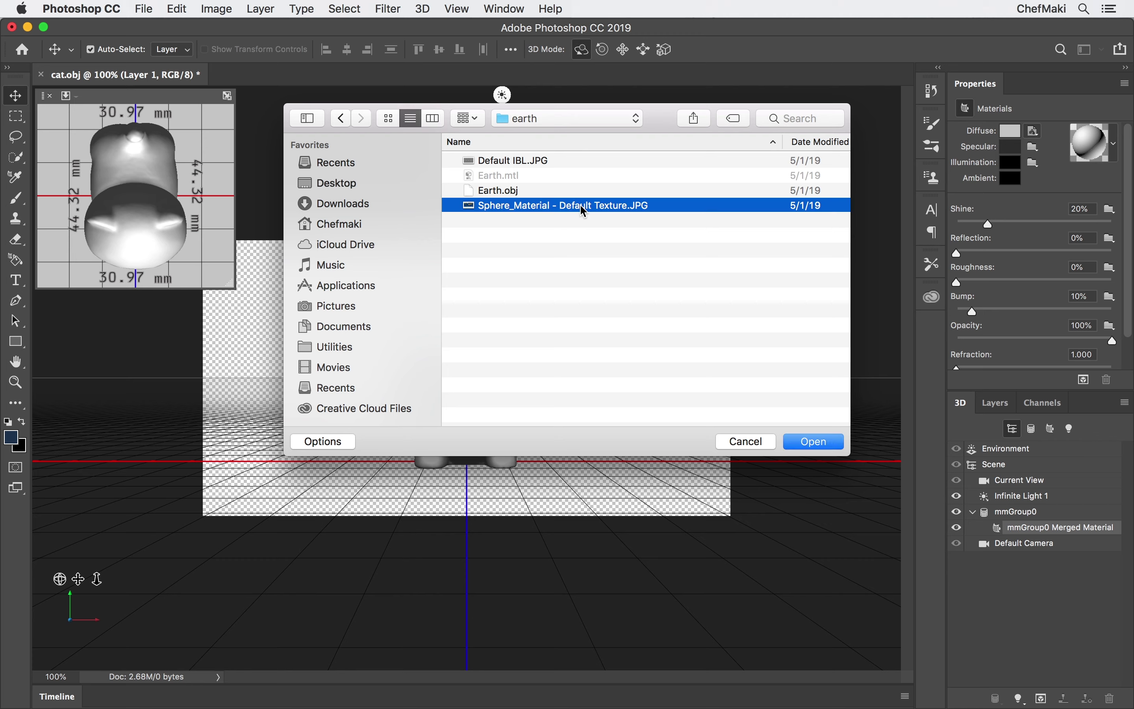
pyautogui.click(821, 442)
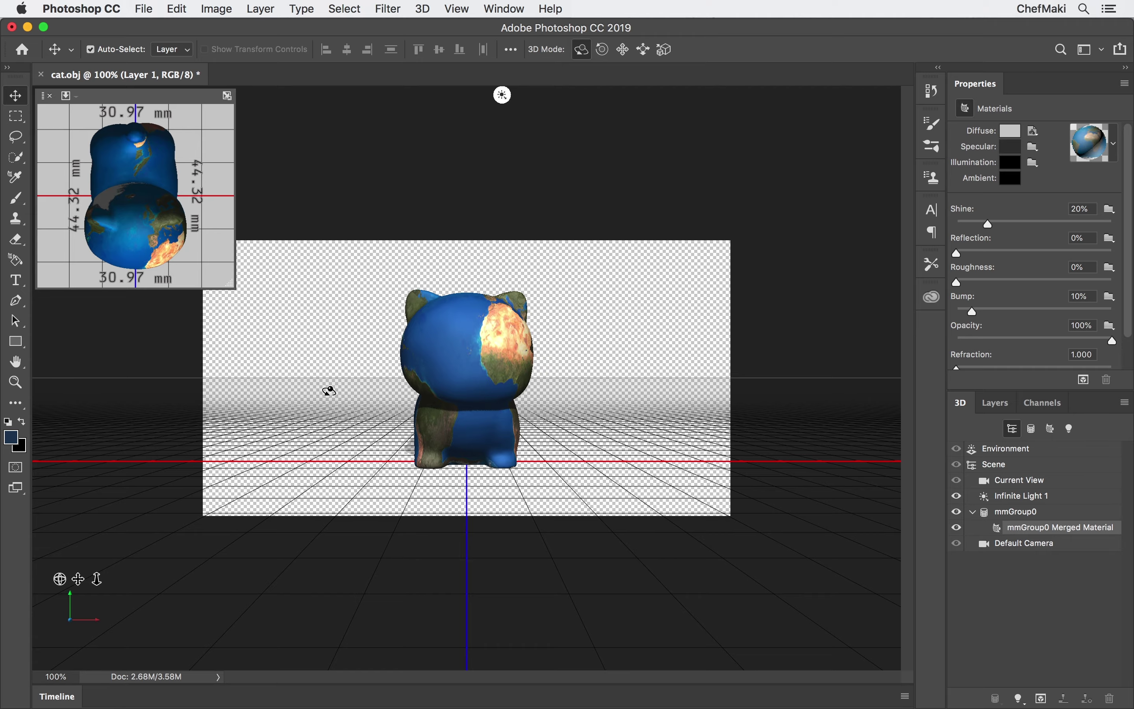
# - Inspect the textured cat from several angles and try shifting the diffuse texture's U/X offset to -7.68%
pyautogui.moveTo(330, 389); pyautogui.dragTo(266, 403)
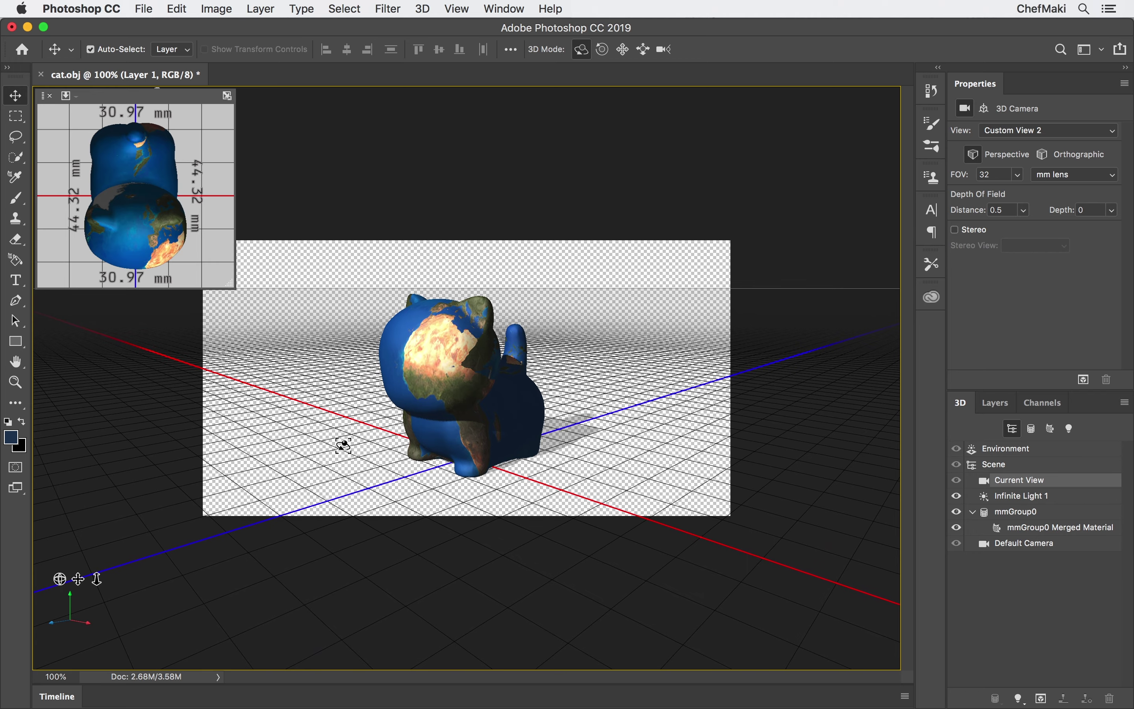
pyautogui.moveTo(567, 417); pyautogui.dragTo(619, 407)
pyautogui.click(1023, 533)
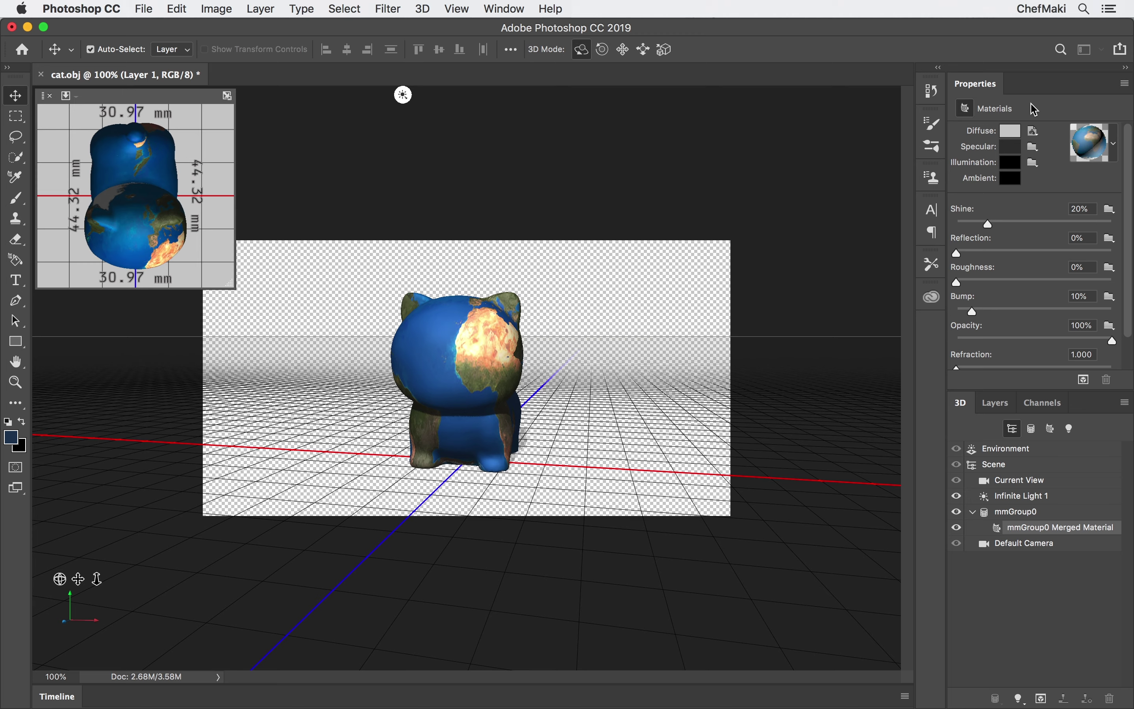
pyautogui.click(1037, 132)
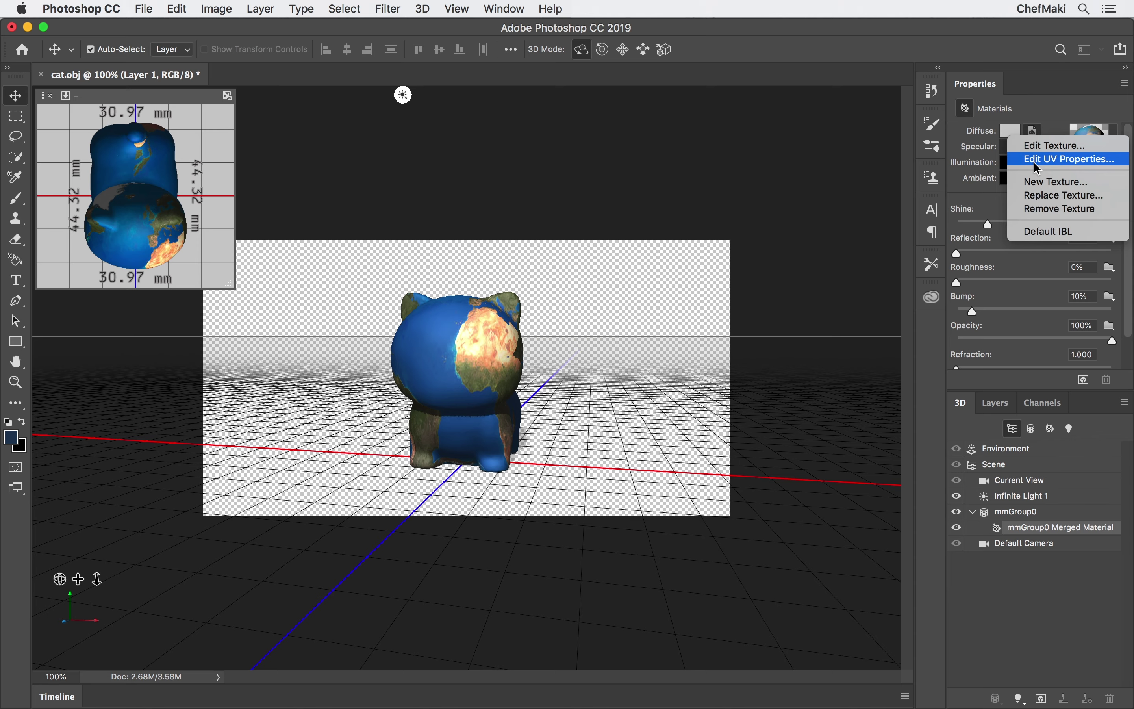
pyautogui.click(1077, 160)
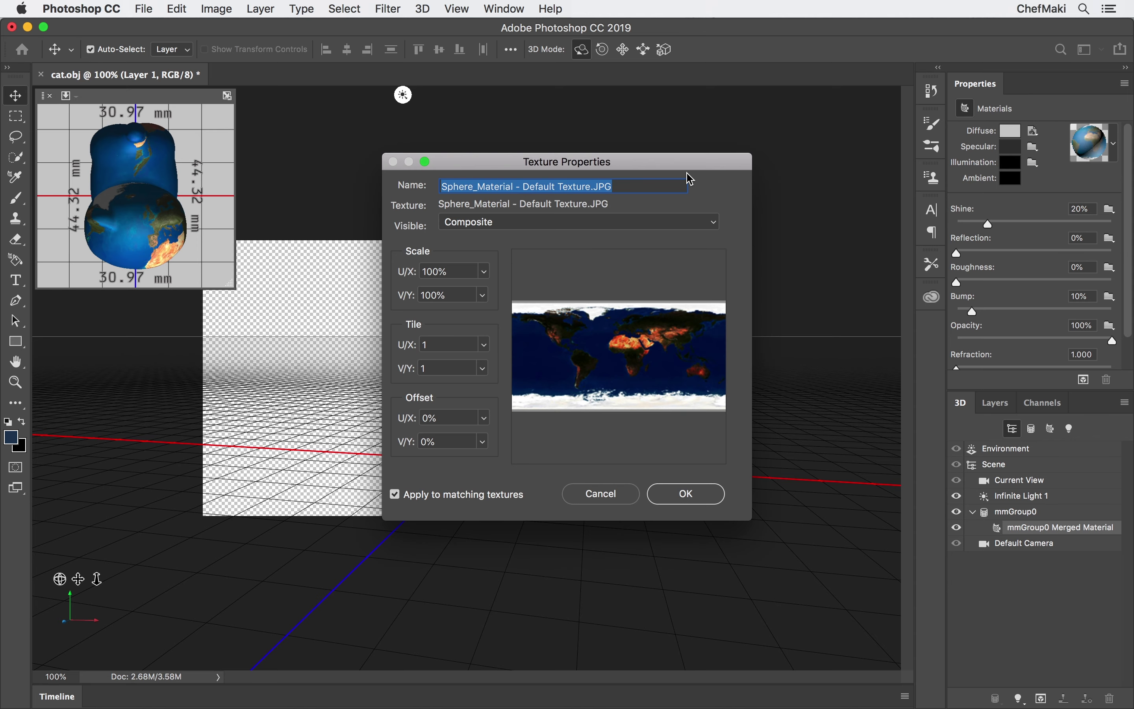
pyautogui.moveTo(564, 165); pyautogui.dragTo(821, 157)
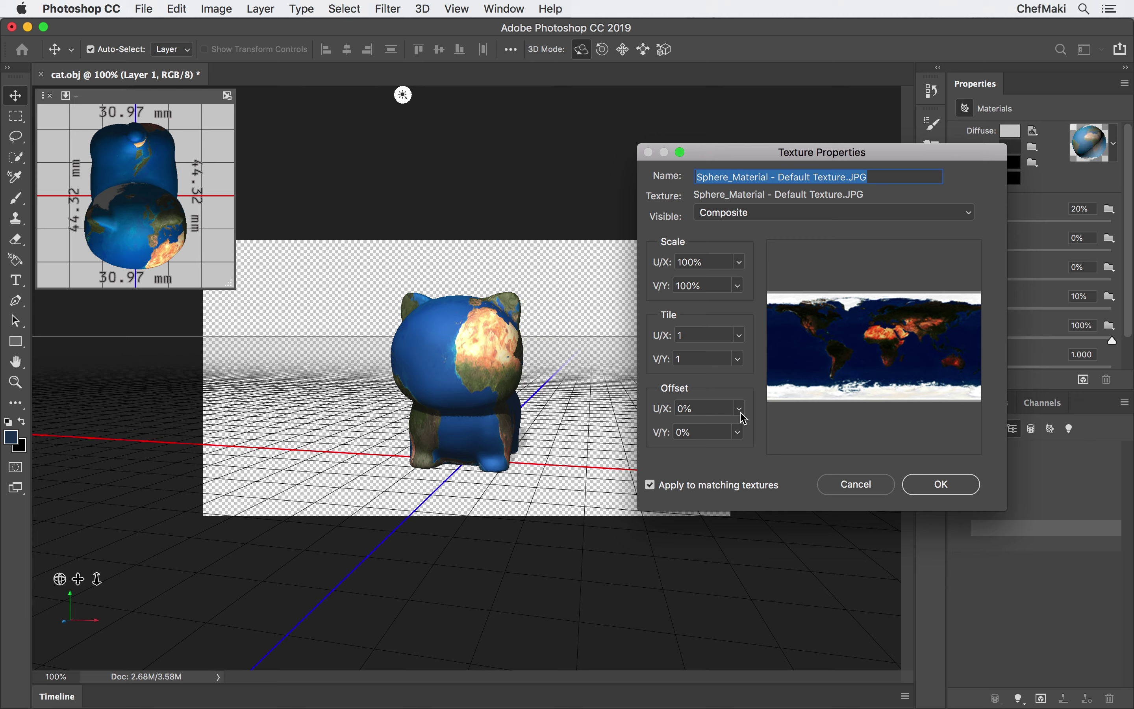
pyautogui.click(741, 414)
pyautogui.moveTo(739, 429)
pyautogui.mouseDown()
pyautogui.moveTo(762, 427)
pyautogui.moveTo(735, 429)
pyautogui.mouseUp()
# - Try stretching the diffuse texture's U/X scale to 1034%, and discard the texture property changes
pyautogui.click(740, 262)
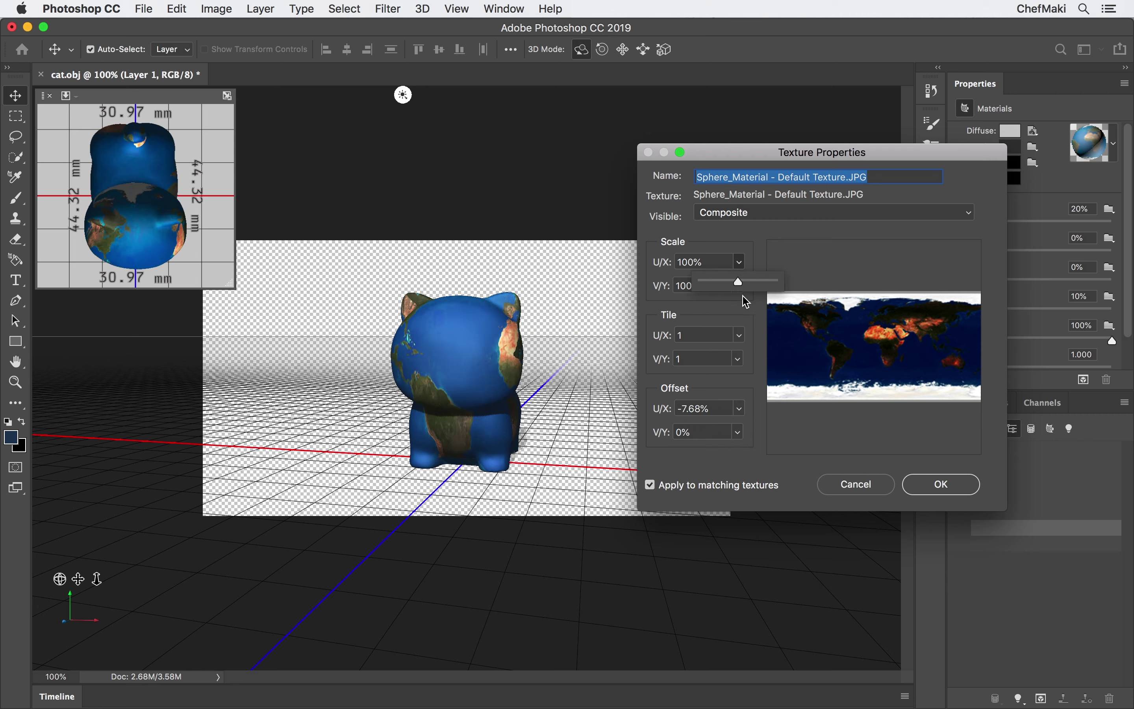
pyautogui.moveTo(738, 286); pyautogui.dragTo(722, 283)
pyautogui.moveTo(710, 282); pyautogui.dragTo(742, 449)
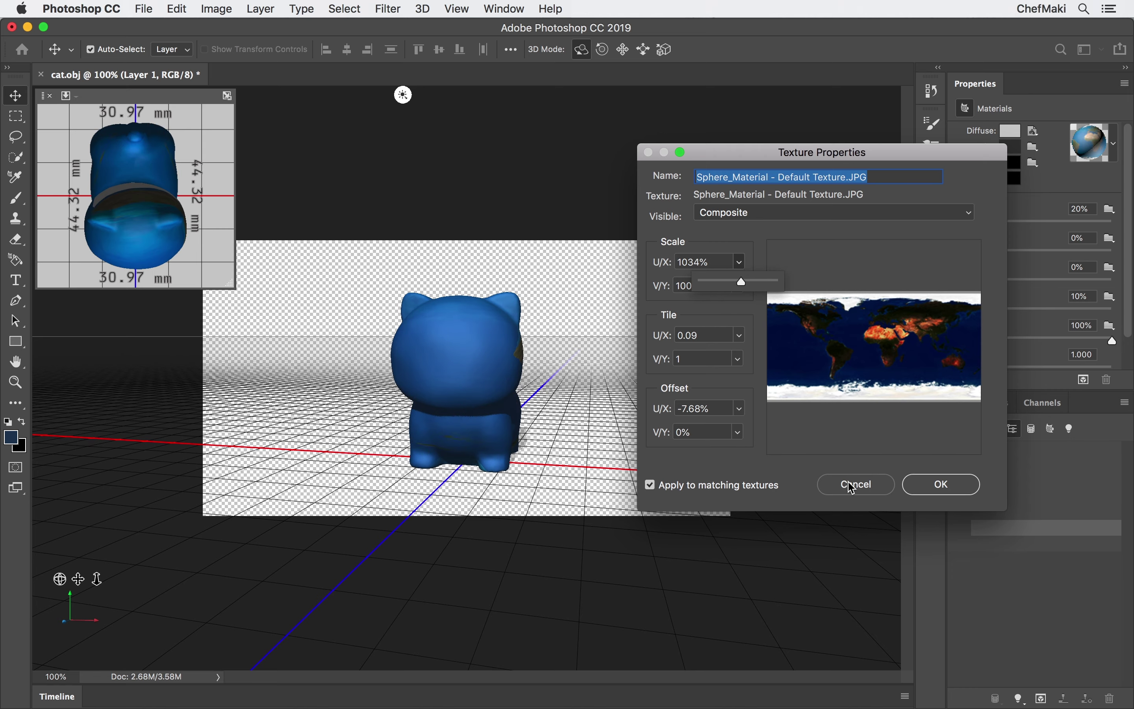
pyautogui.moveTo(853, 487); pyautogui.dragTo(848, 486)
pyautogui.press('Return')
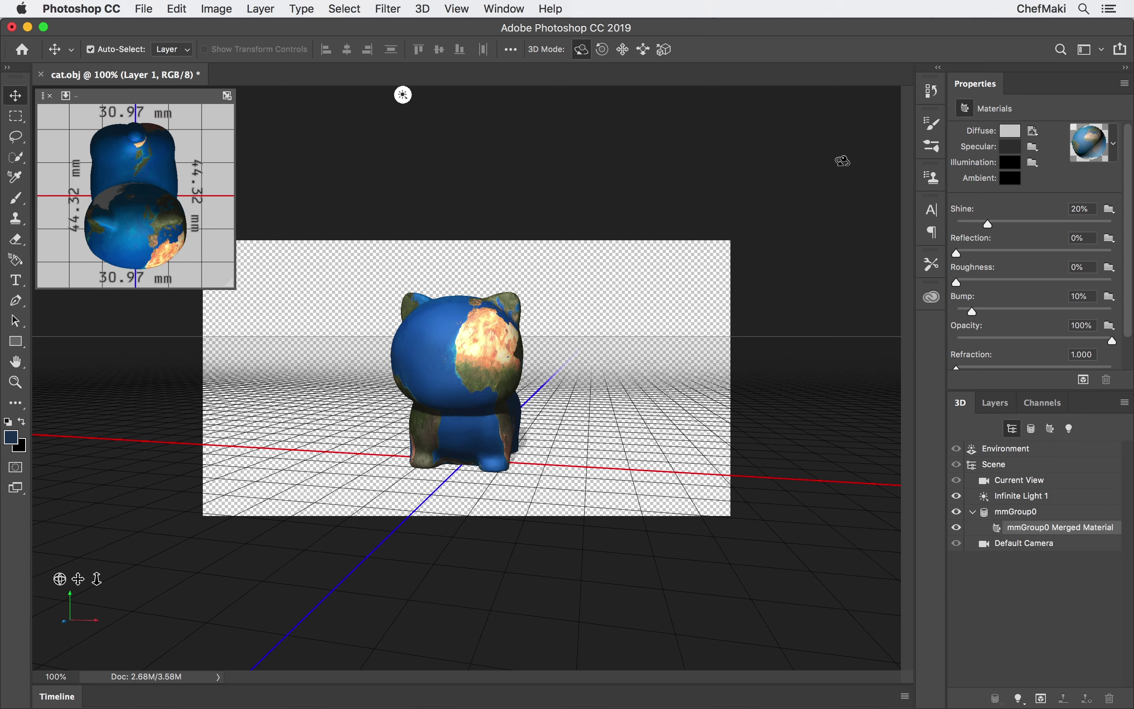
# - Remove the earth diffuse texture from the cat's mmGroup0 Merged Material
pyautogui.moveTo(681, 368); pyautogui.dragTo(587, 342)
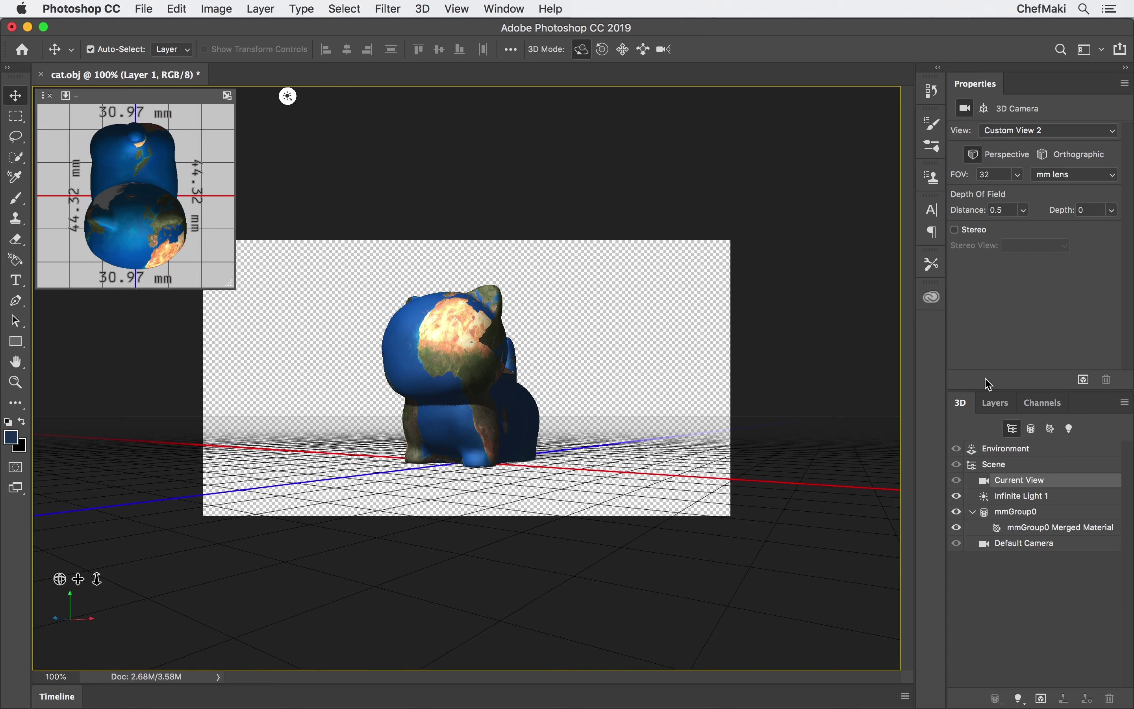
pyautogui.click(1020, 528)
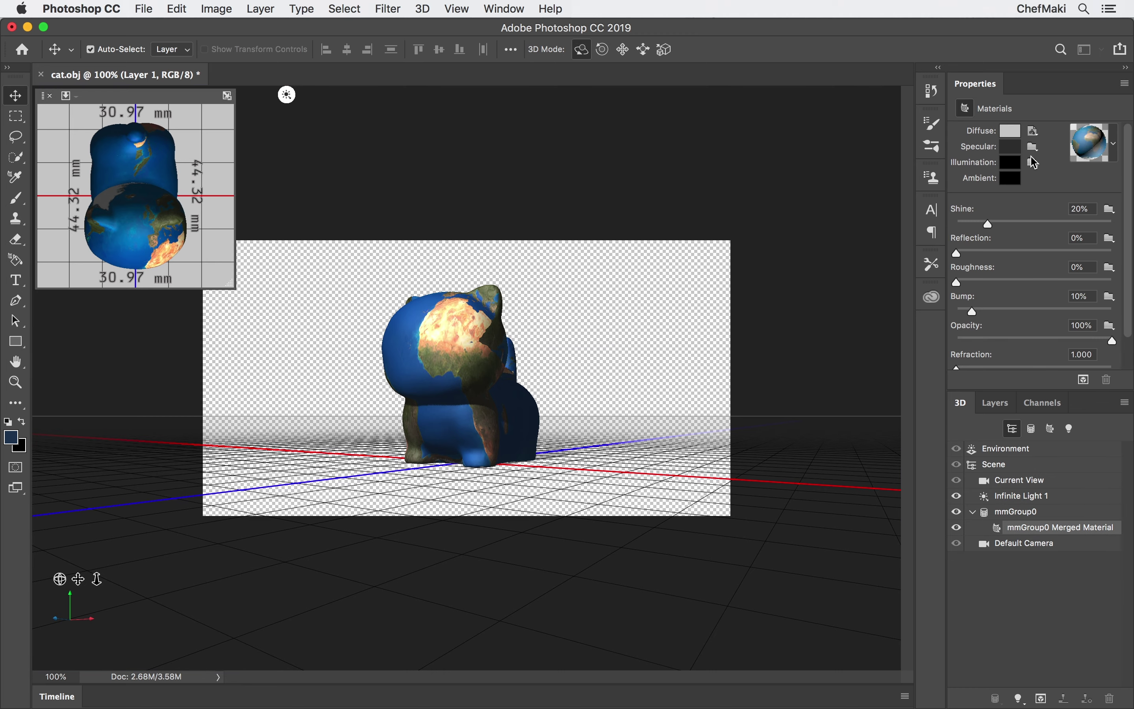
pyautogui.click(1035, 131)
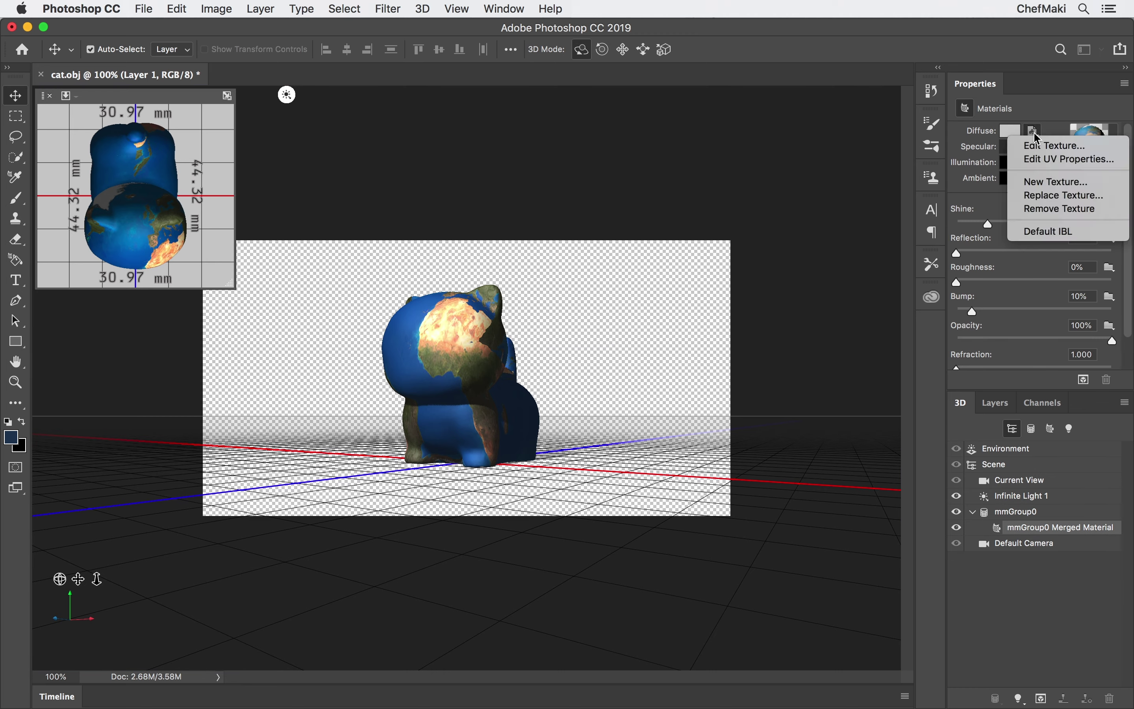
pyautogui.click(1048, 211)
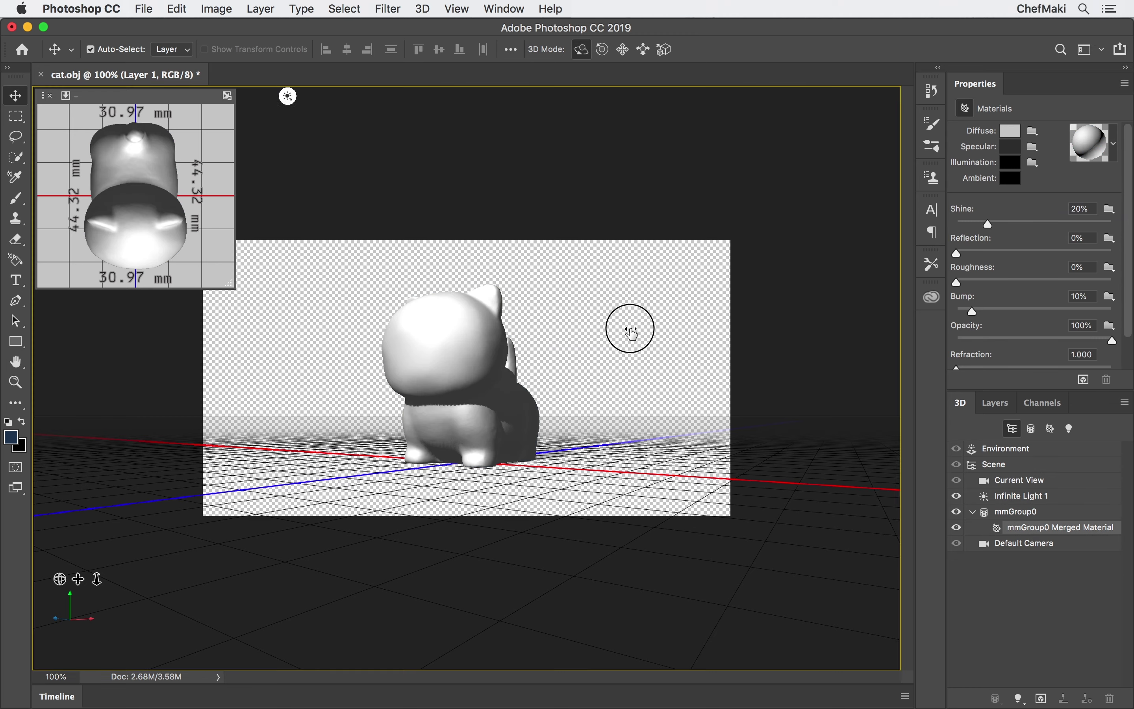
# - Open Sphere_Material - Default Texture.JPG from the earth folder as a separate document and select the entire image
pyautogui.click(632, 334)
pyautogui.moveTo(675, 335); pyautogui.dragTo(682, 174)
pyautogui.press('F7')
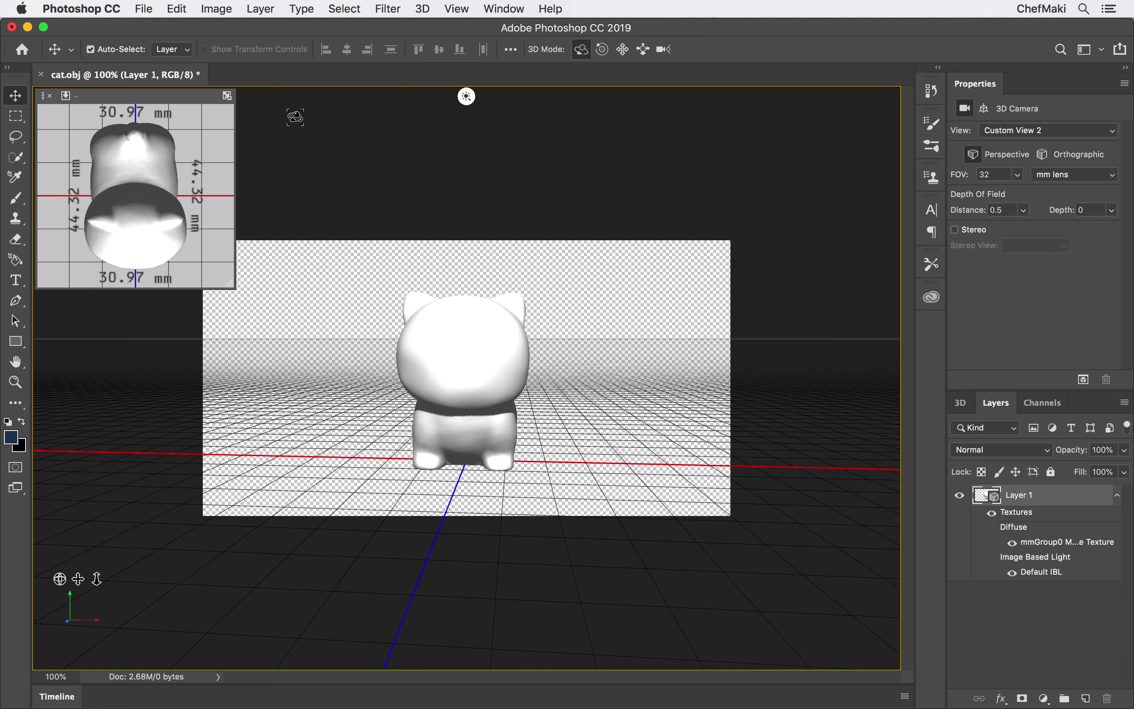
pyautogui.click(145, 8)
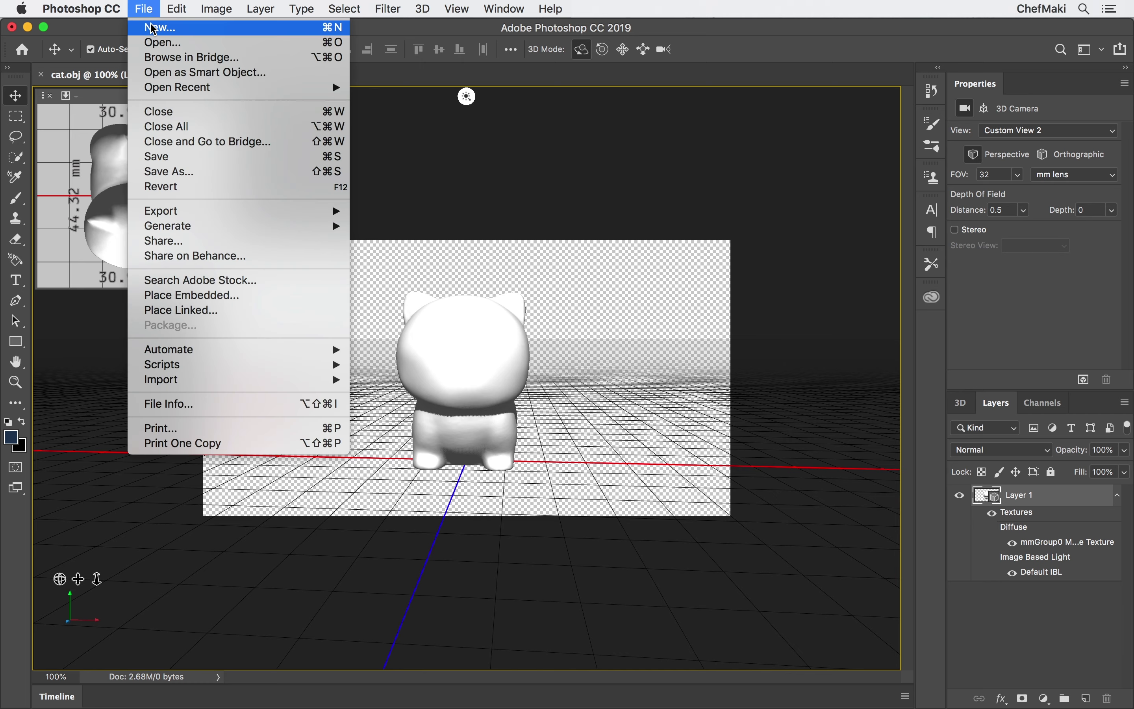
pyautogui.click(153, 43)
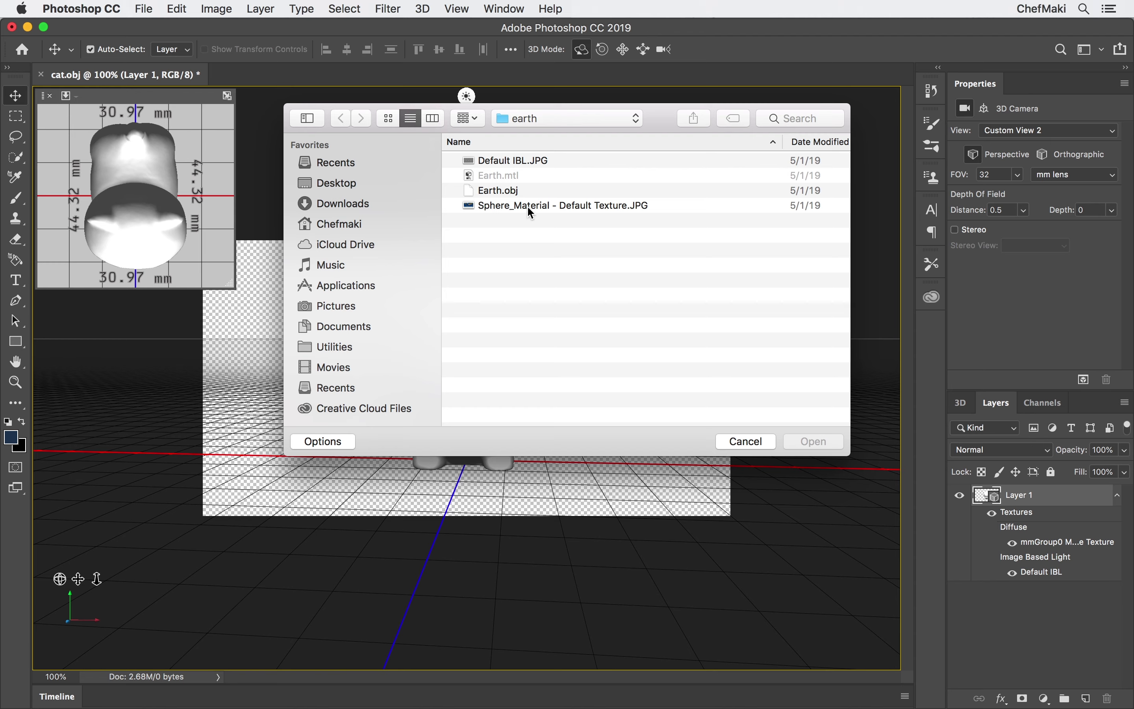
pyautogui.click(531, 214)
pyautogui.click(806, 441)
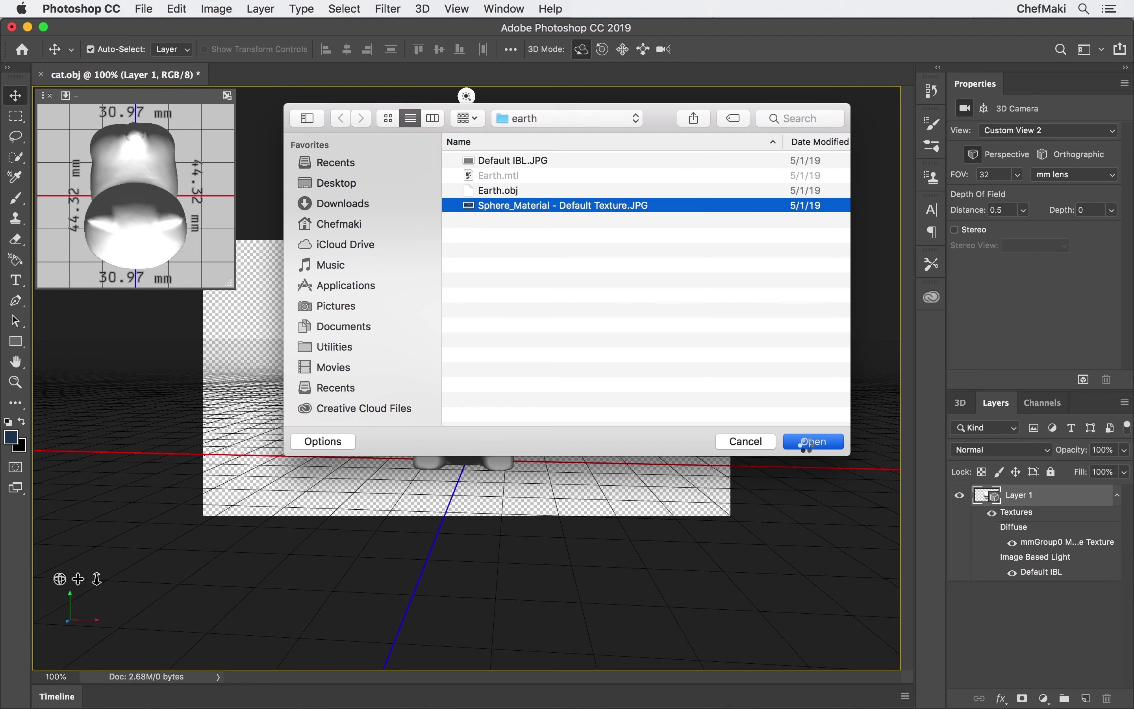
pyautogui.click(339, 7)
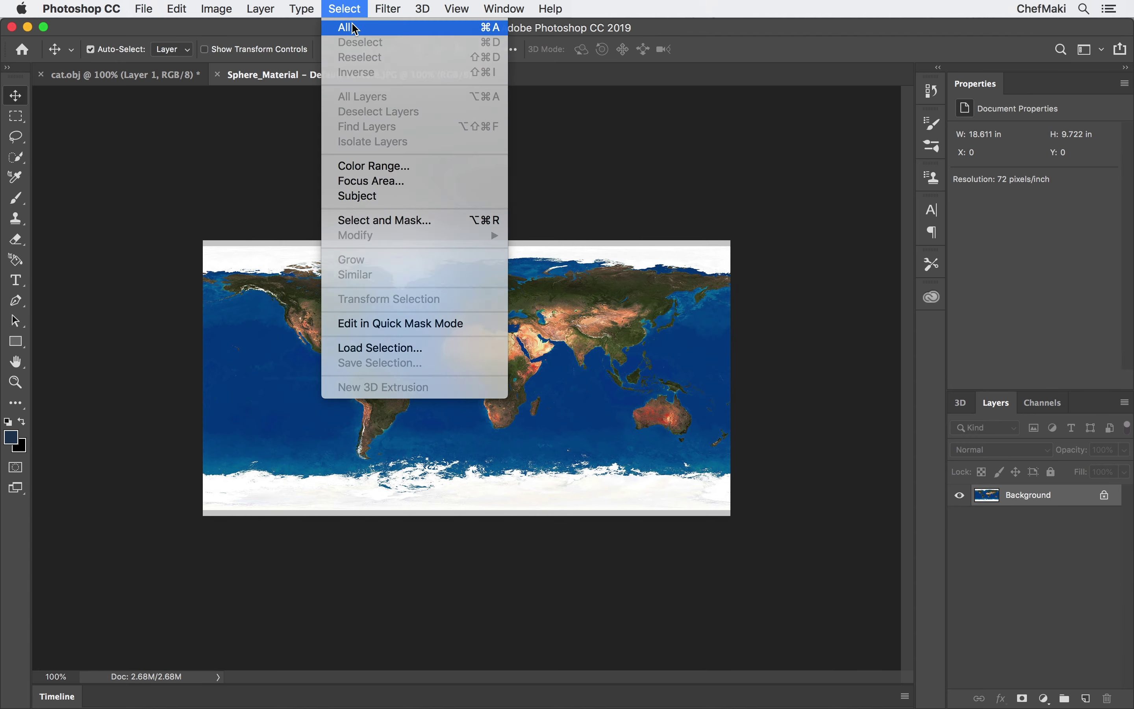
pyautogui.click(355, 27)
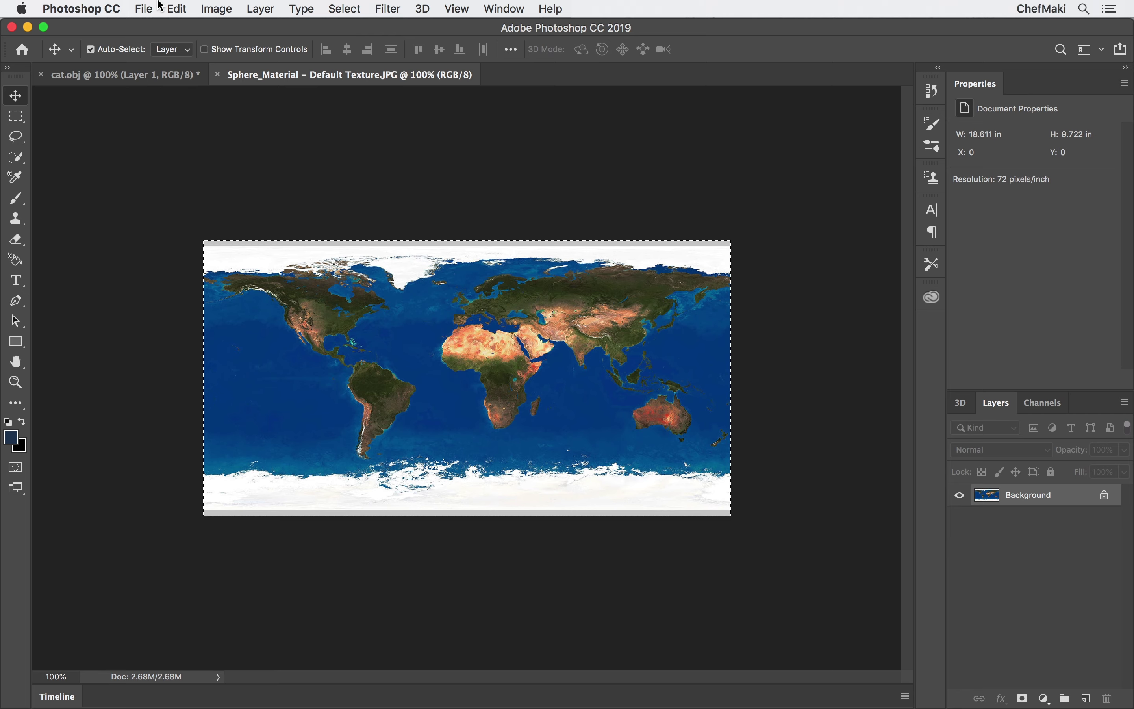
# - Copy the selected earth image, close its document, and paste it into cat.obj as a new layer
pyautogui.click(177, 8)
pyautogui.click(196, 126)
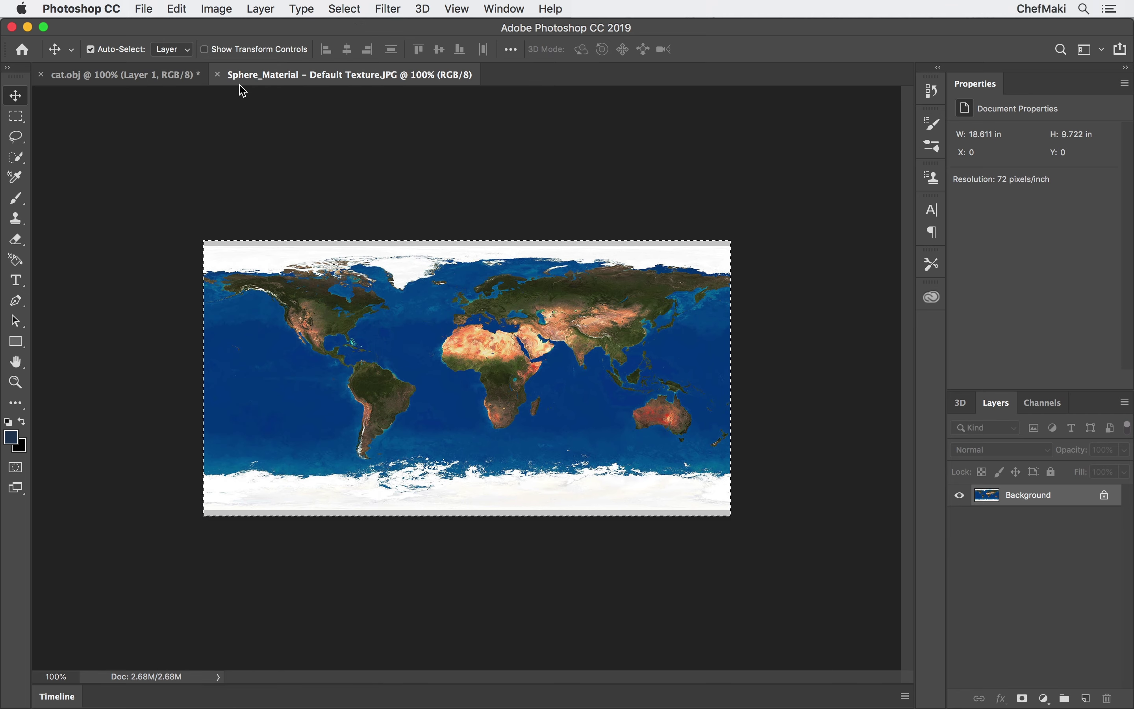
pyautogui.click(218, 76)
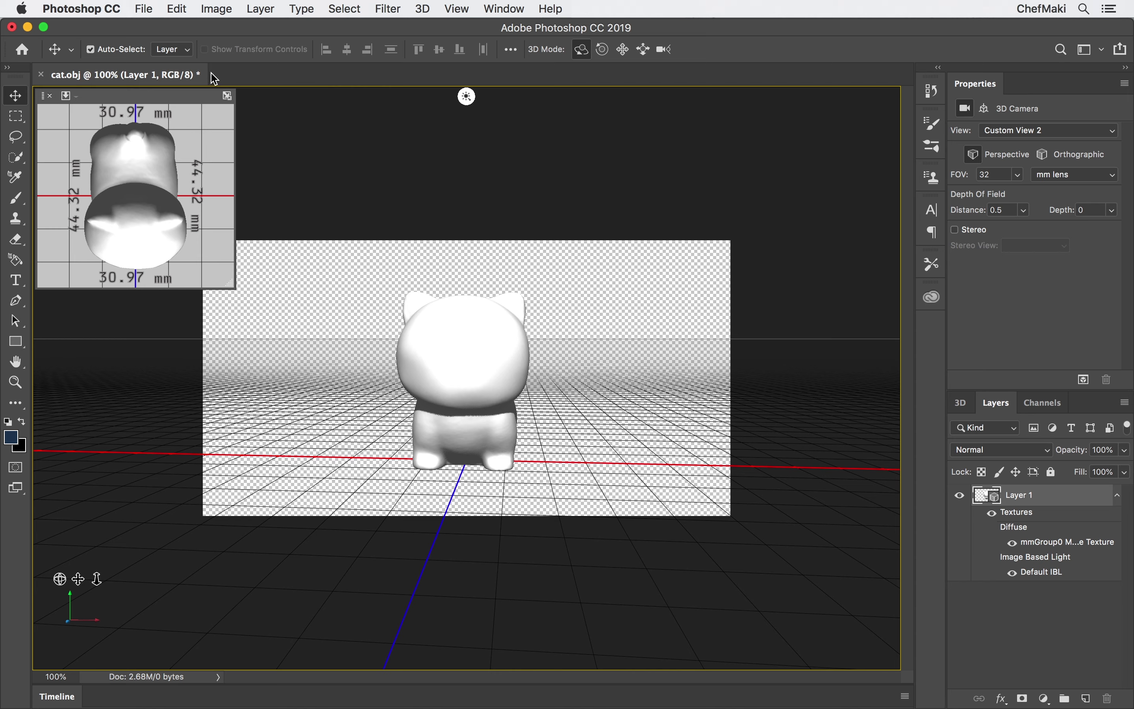
pyautogui.press('super+v')
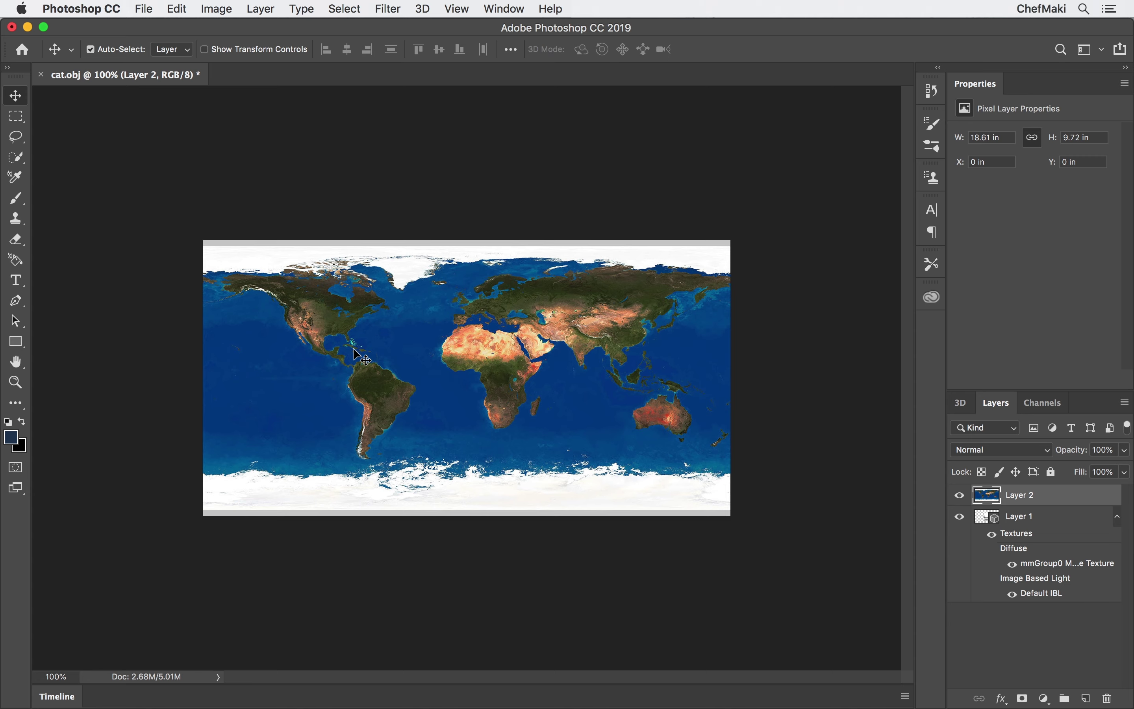
# - Move the pasted earth map over the cat's front to about X 4.47 in, Y 1.14 in and merge it into the 3D layer
pyautogui.moveTo(352, 345); pyautogui.dragTo(479, 375)
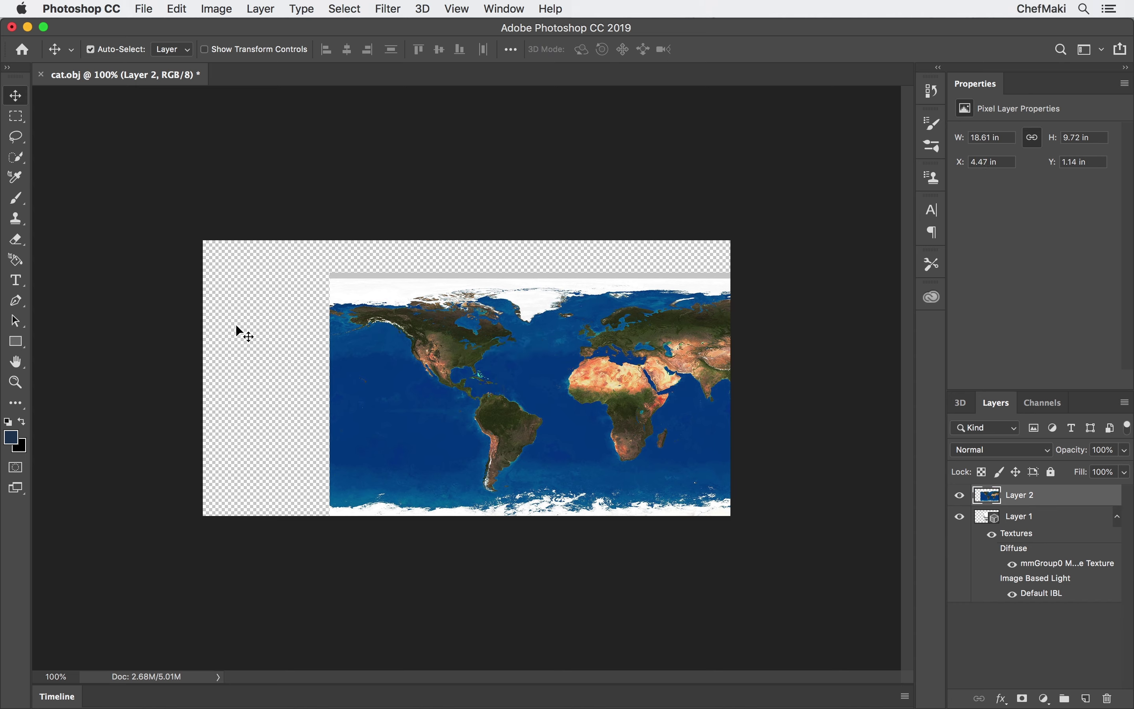
pyautogui.rightClick(1034, 497)
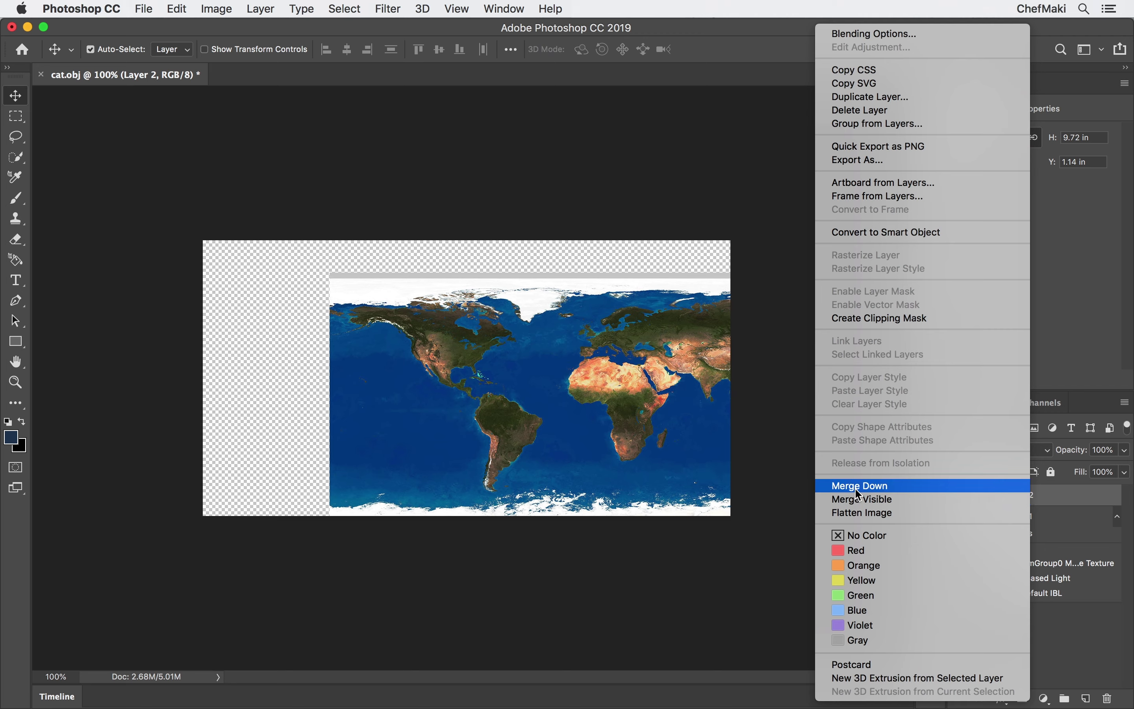
pyautogui.click(895, 487)
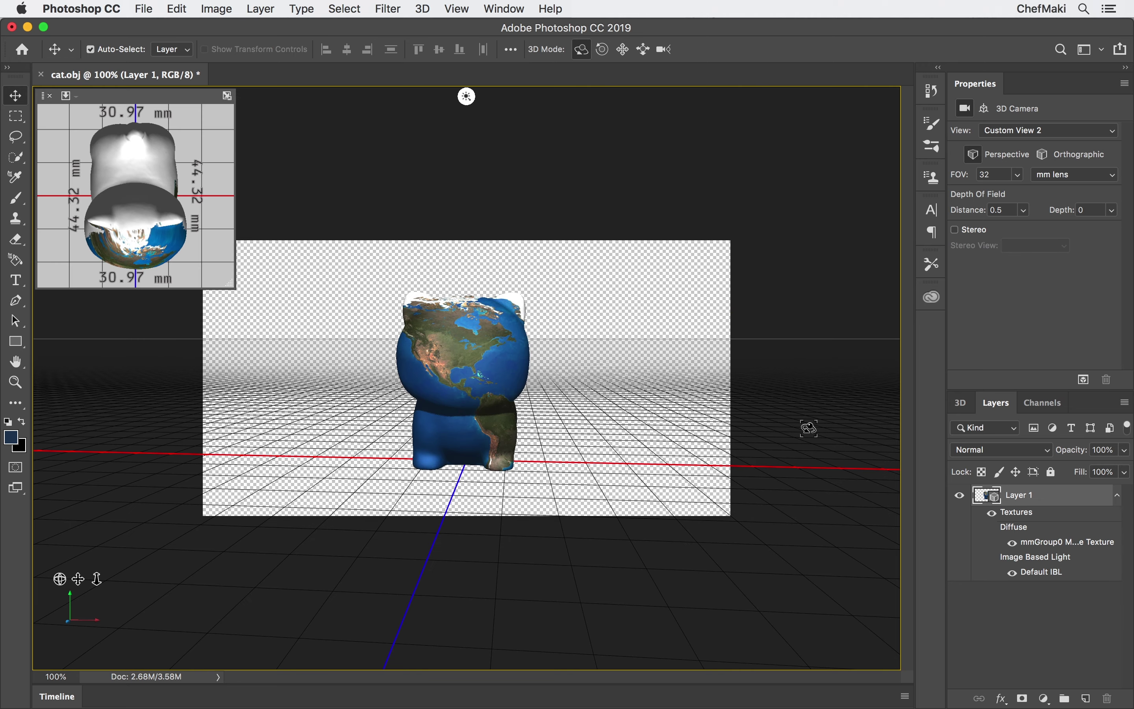
# - Turn the cat sideways, paste the earth map again at about Y 1.06 in, and merge it into the 3D layer
pyautogui.moveTo(594, 359); pyautogui.dragTo(452, 371)
pyautogui.press('super+v')
pyautogui.rightClick(1045, 495)
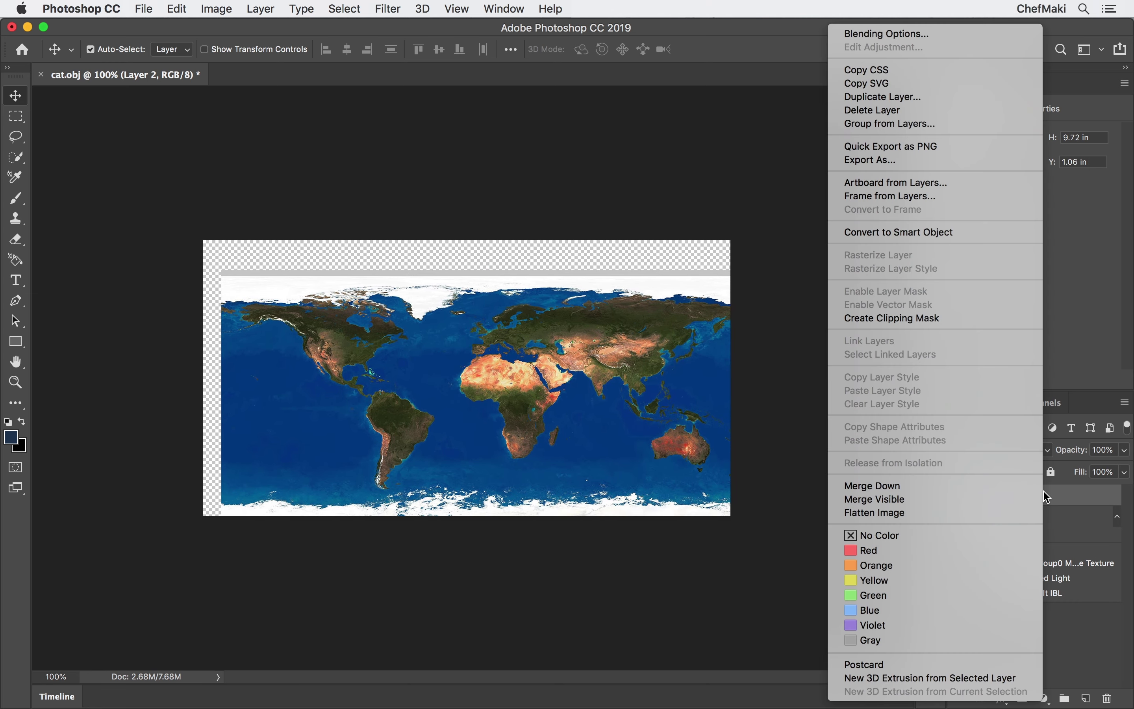
pyautogui.press('Escape')
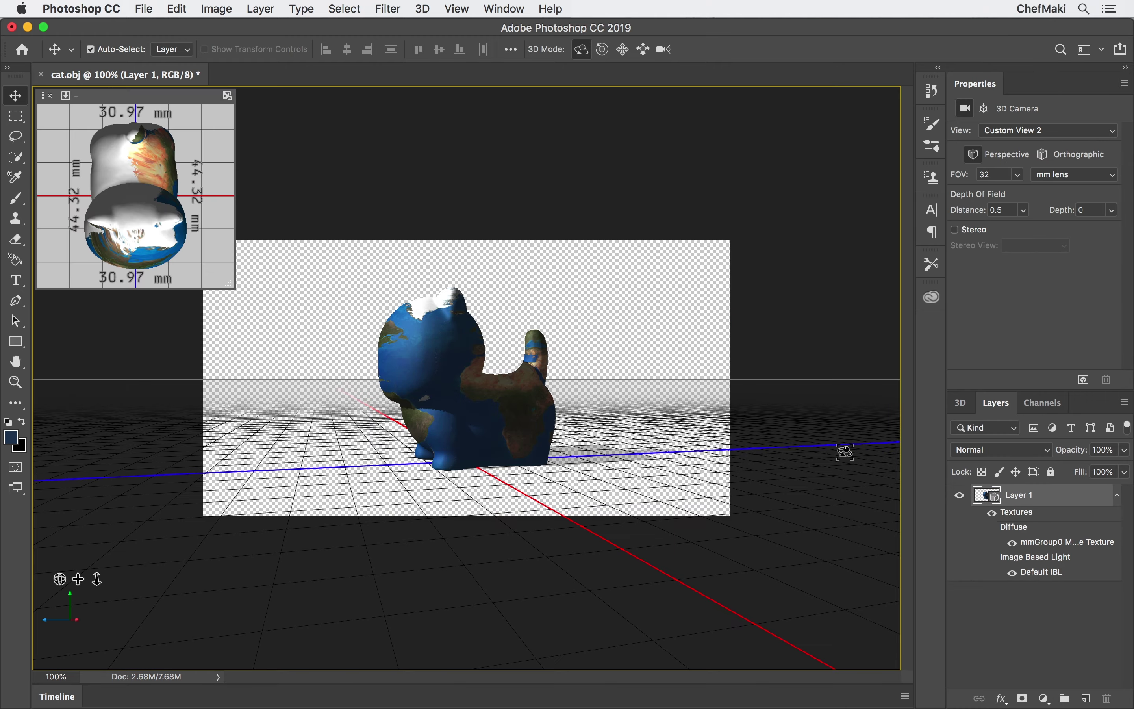
# - Export the cat's 3D layer in Wavefront|OBJ format with JPEG as the texture format
pyautogui.moveTo(562, 423); pyautogui.dragTo(425, 405)
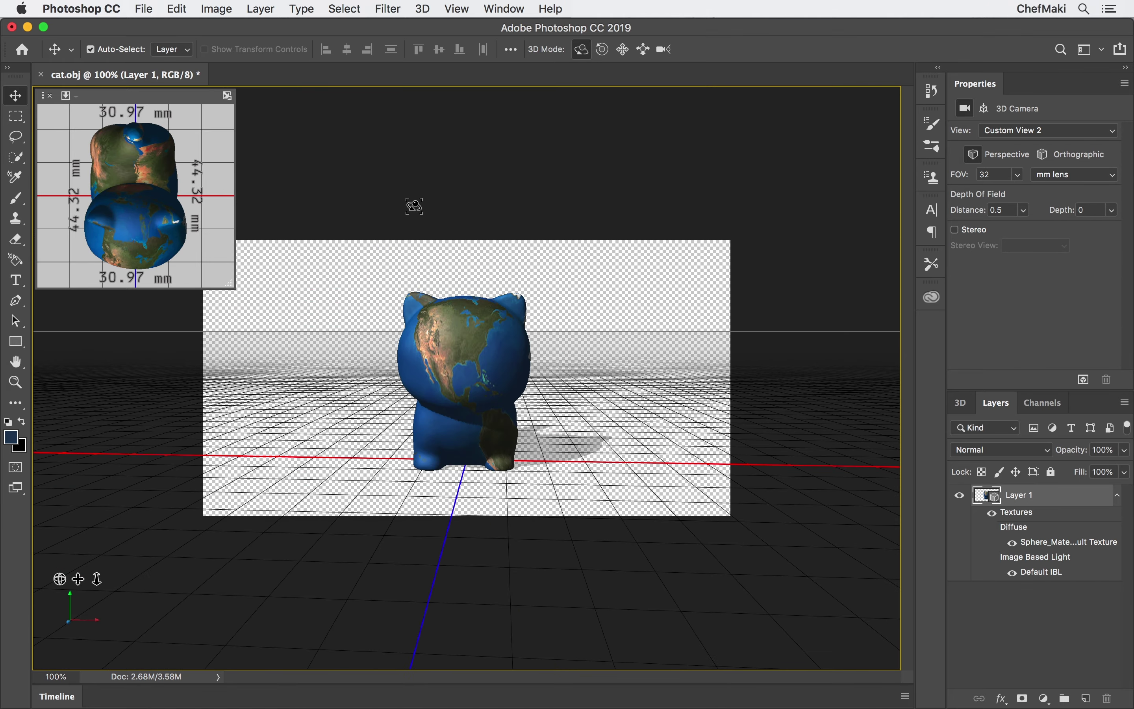
pyautogui.moveTo(414, 205)
pyautogui.mouseDown()
pyautogui.moveTo(457, 207)
pyautogui.moveTo(436, 208)
pyautogui.mouseUp()
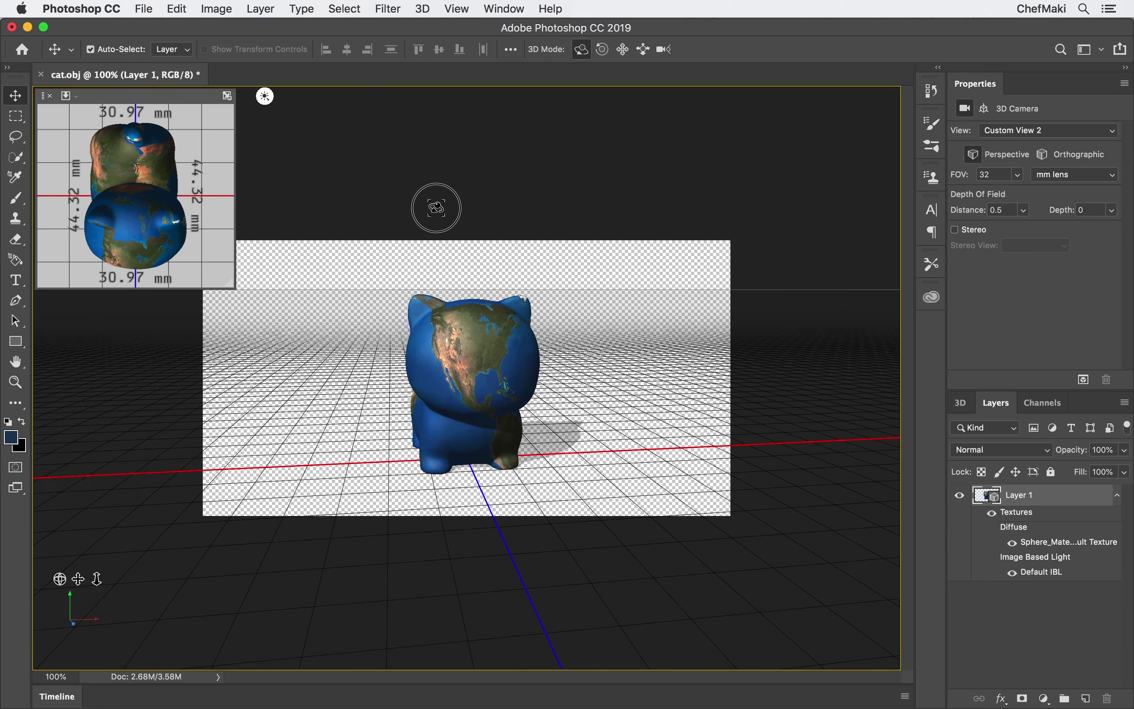
pyautogui.click(424, 8)
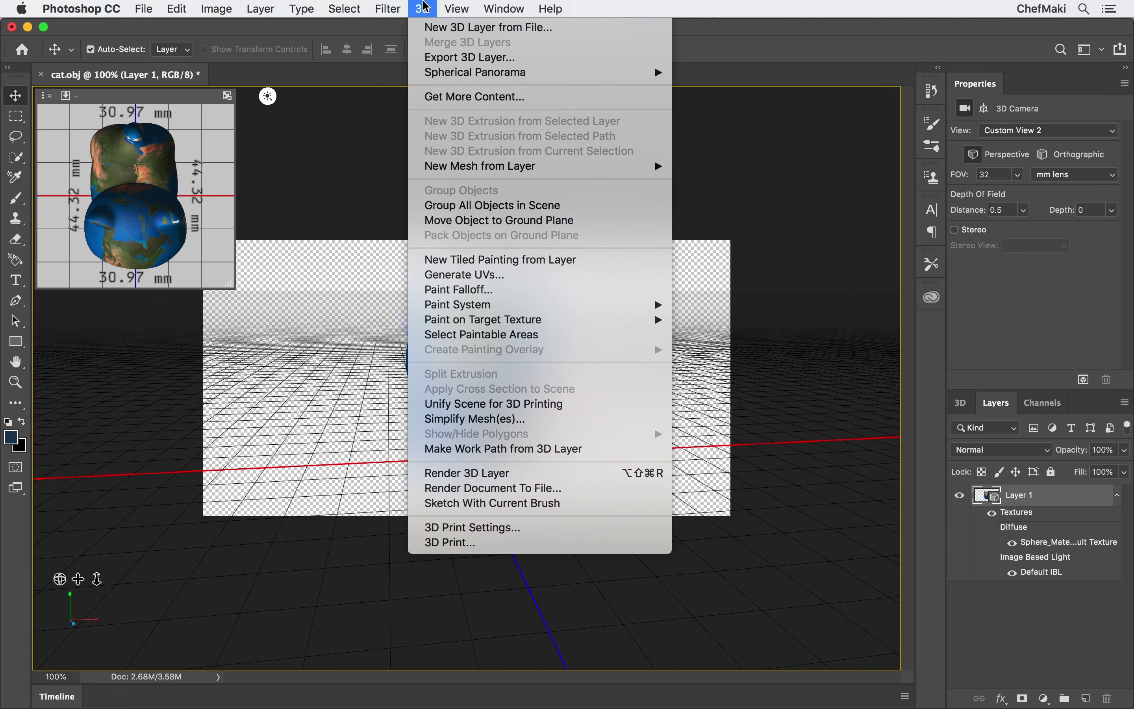
pyautogui.click(475, 58)
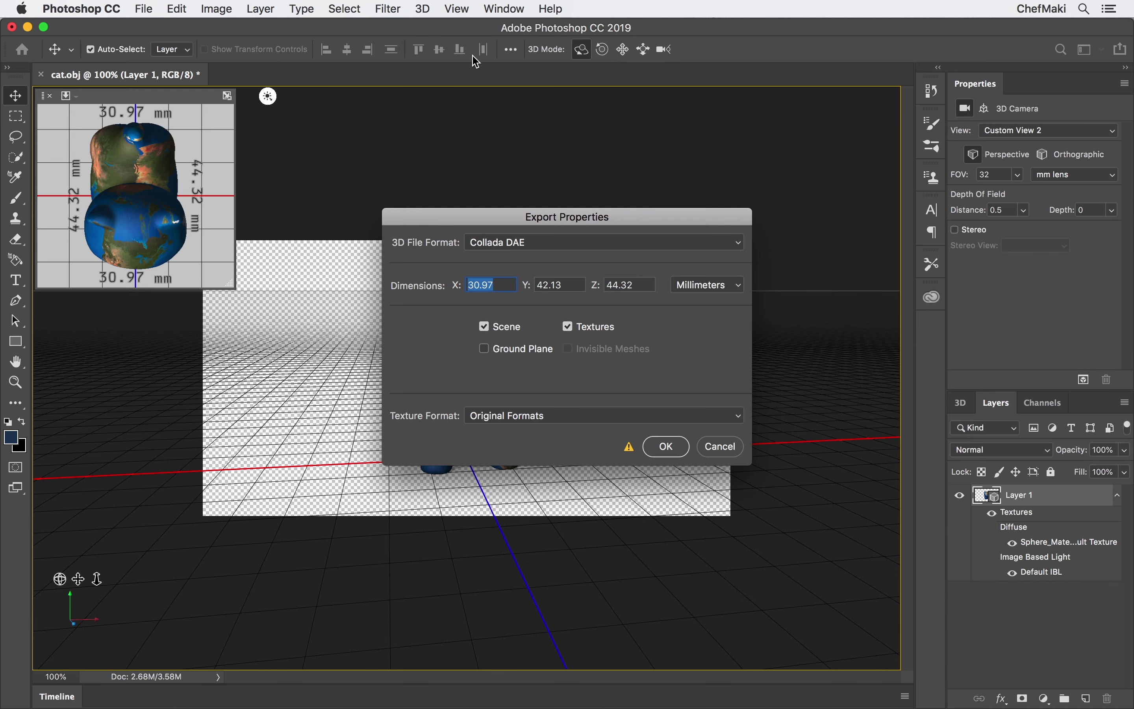
pyautogui.click(611, 249)
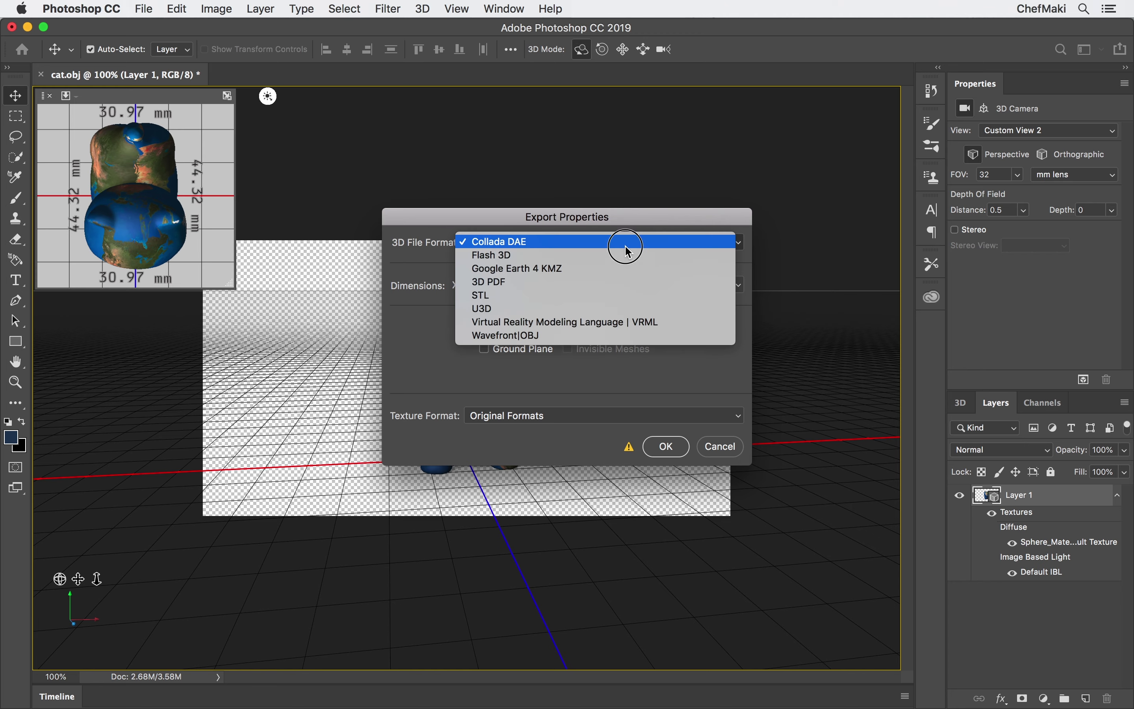
pyautogui.click(609, 336)
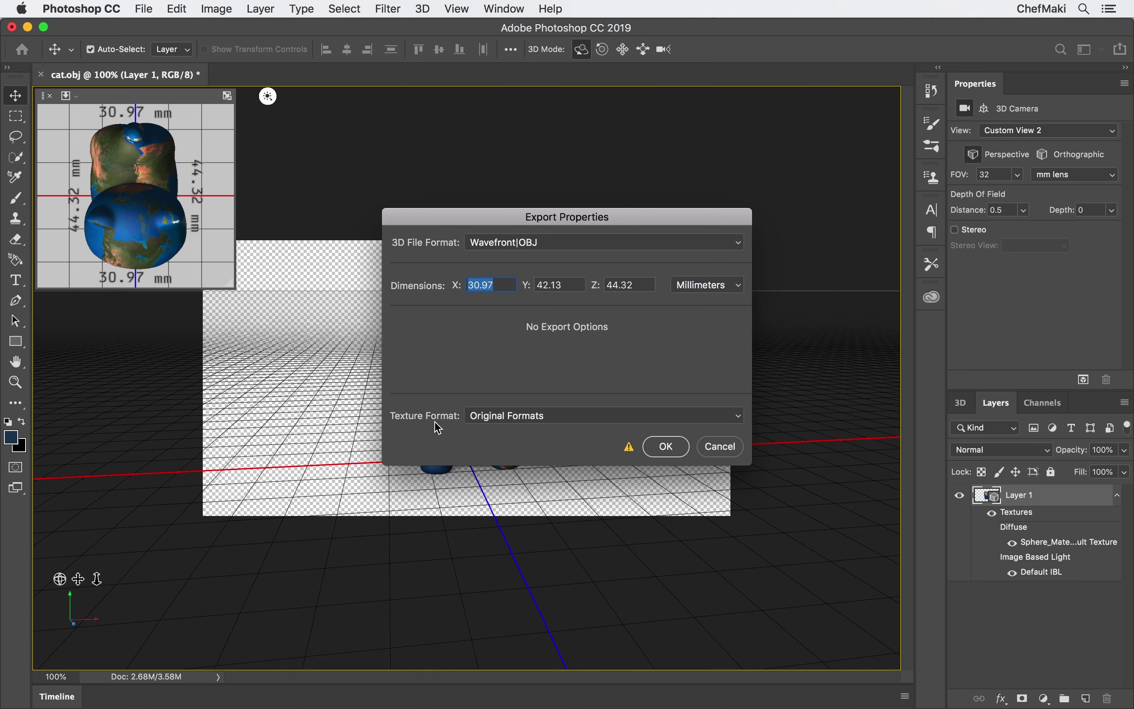
pyautogui.click(518, 419)
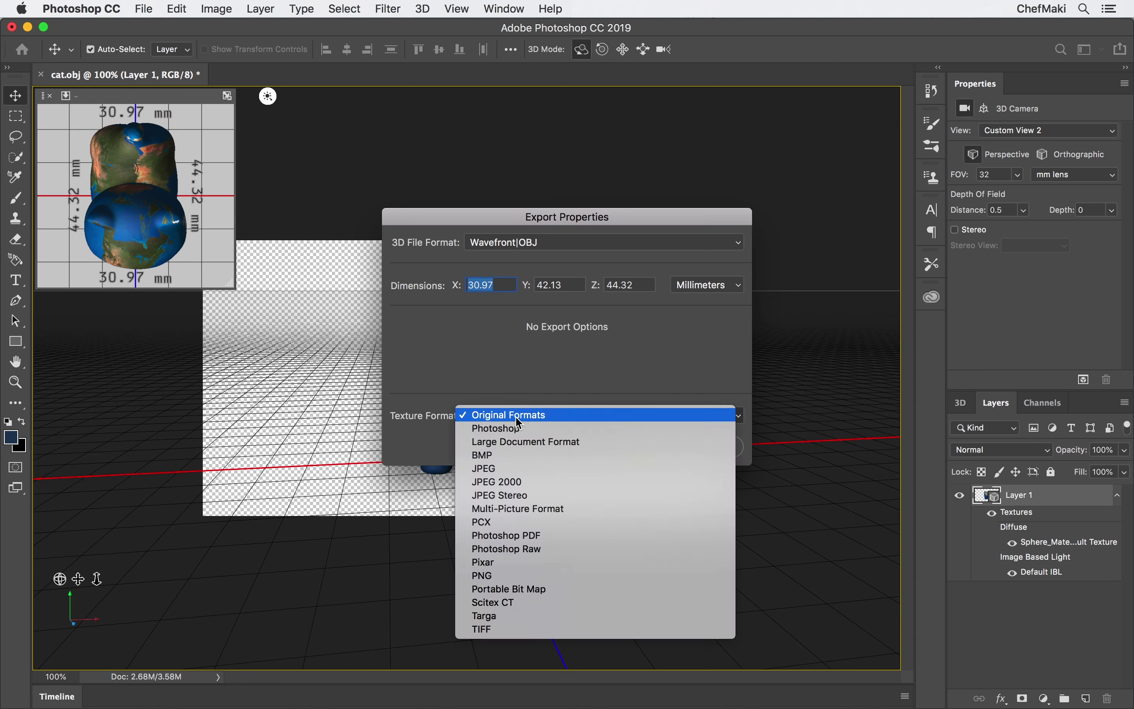
pyautogui.click(520, 469)
pyautogui.click(671, 447)
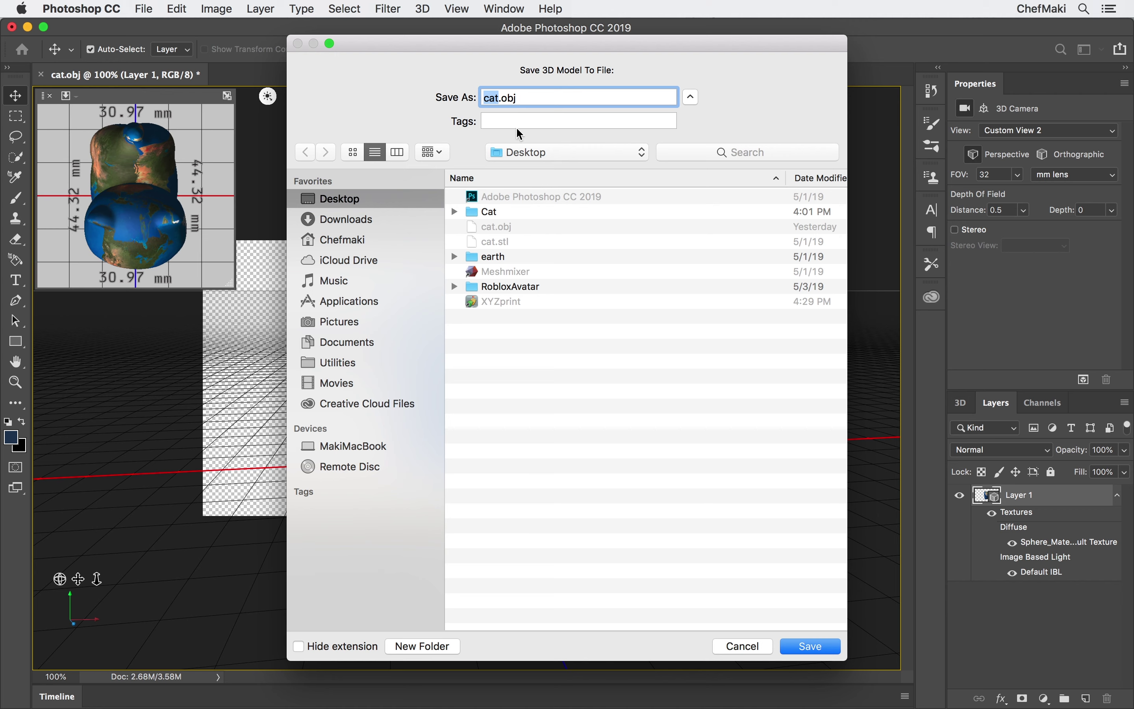
# - Save the exported 3D model to the Desktop as earthacat.obj
pyautogui.click(486, 100)
pyautogui.write('eartha')
pyautogui.click(820, 649)
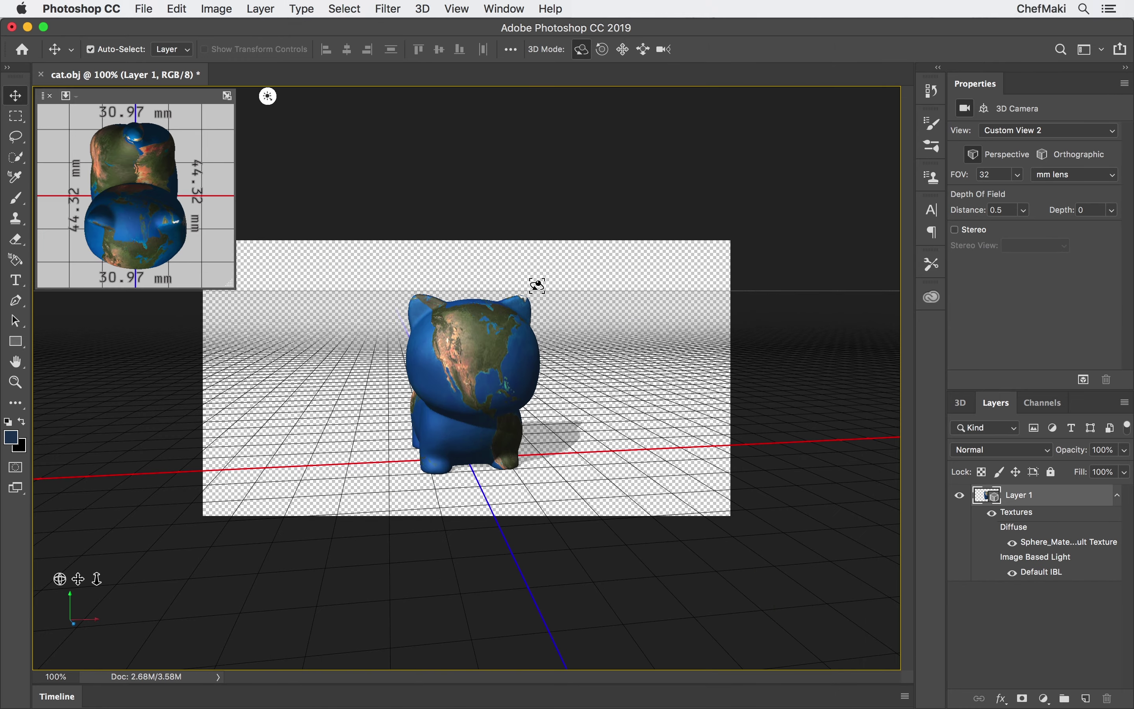
# - Minimize Photoshop, arrange the exported files on the desktop, and open earthacat.obj in Meshmixer
pyautogui.click(29, 30)
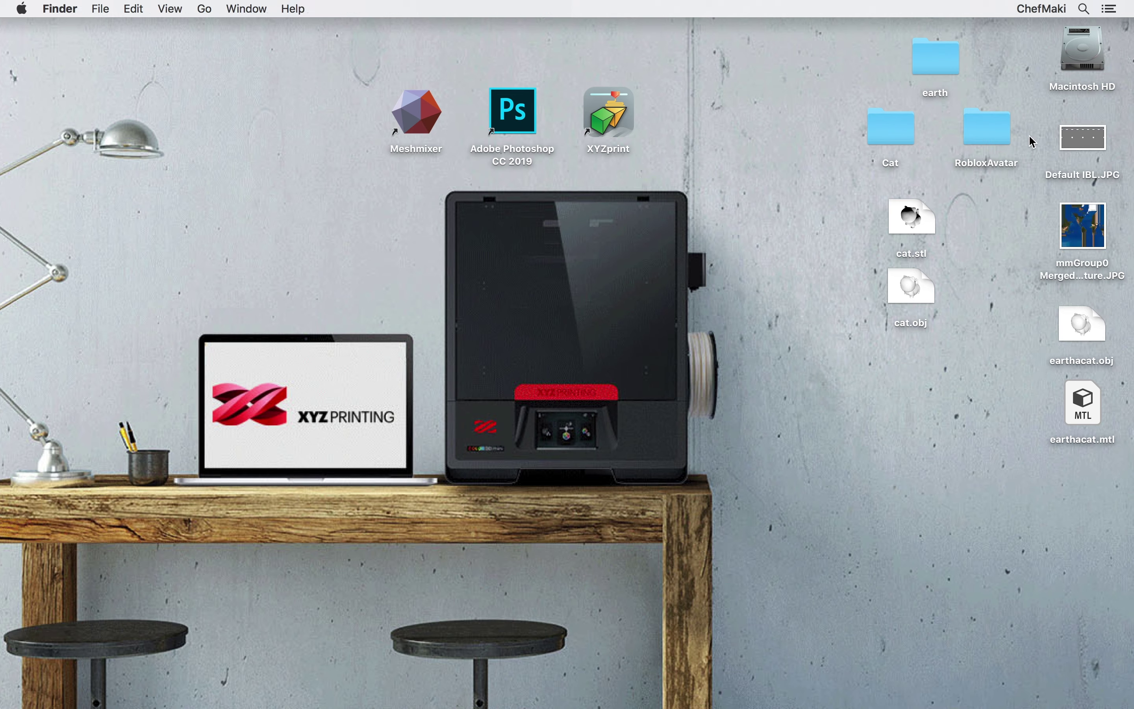
pyautogui.moveTo(1029, 132); pyautogui.dragTo(1095, 454)
pyautogui.moveTo(1086, 407); pyautogui.dragTo(1031, 486)
pyautogui.click(1088, 483)
pyautogui.doubleClick(1033, 412)
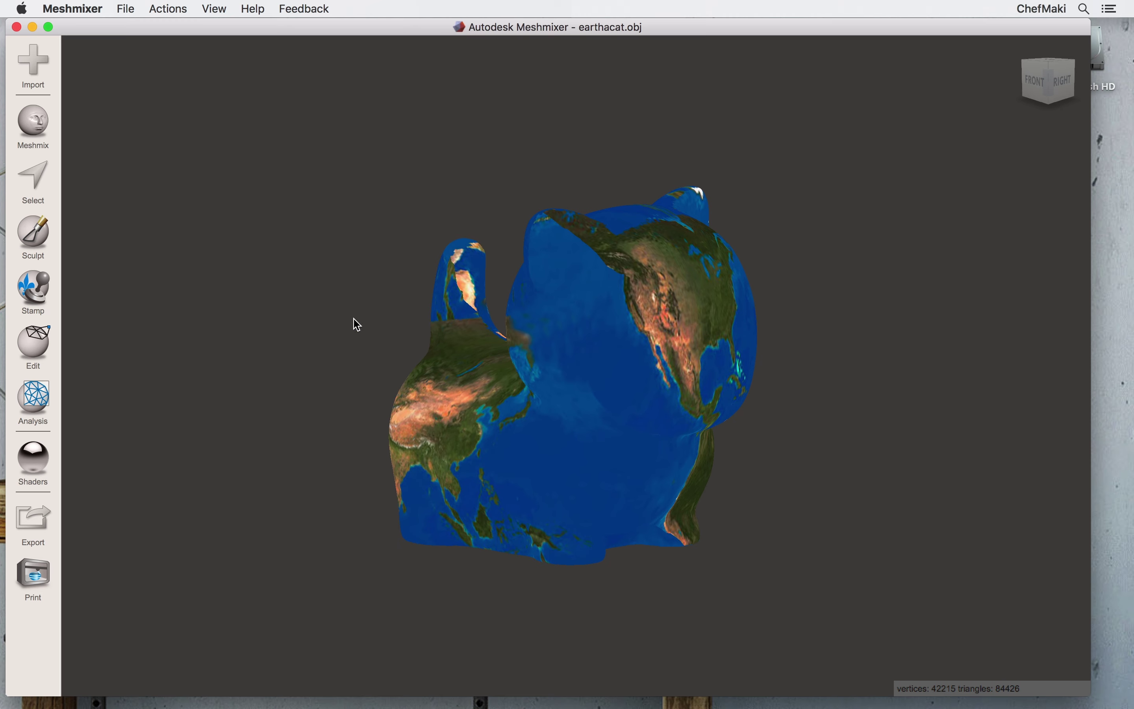
# - Export the model from Meshmixer in OBJ format over the existing earthacat.obj on the Desktop, then close Meshmixer
pyautogui.click(124, 7)
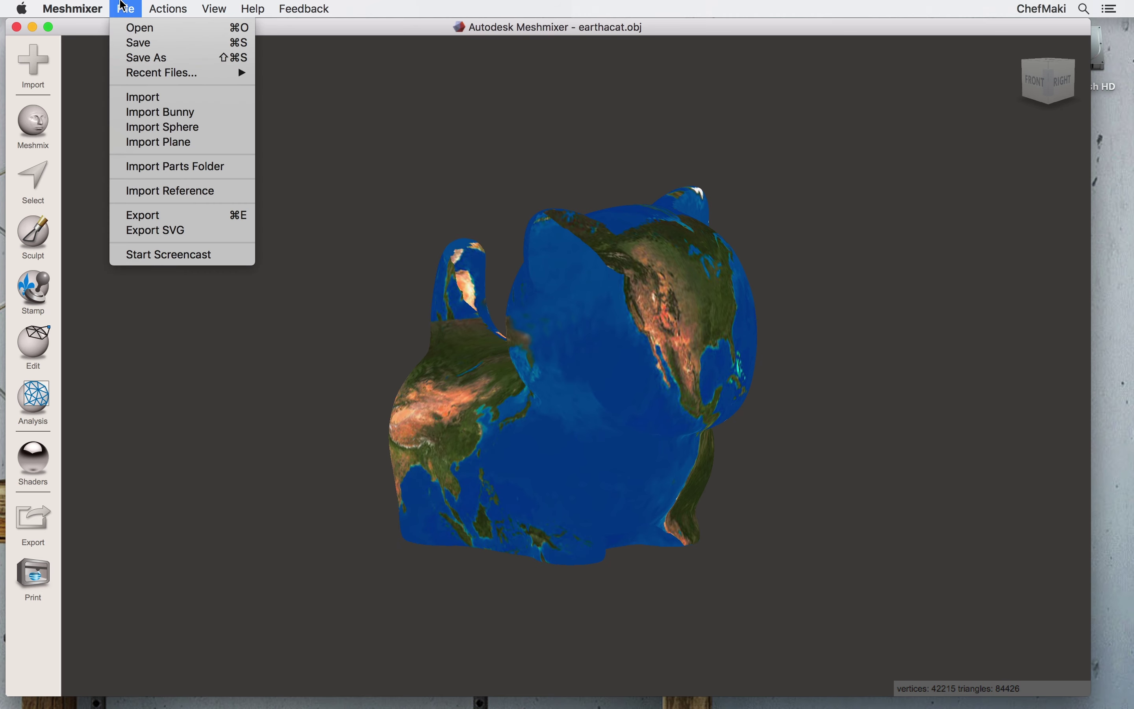
pyautogui.click(179, 223)
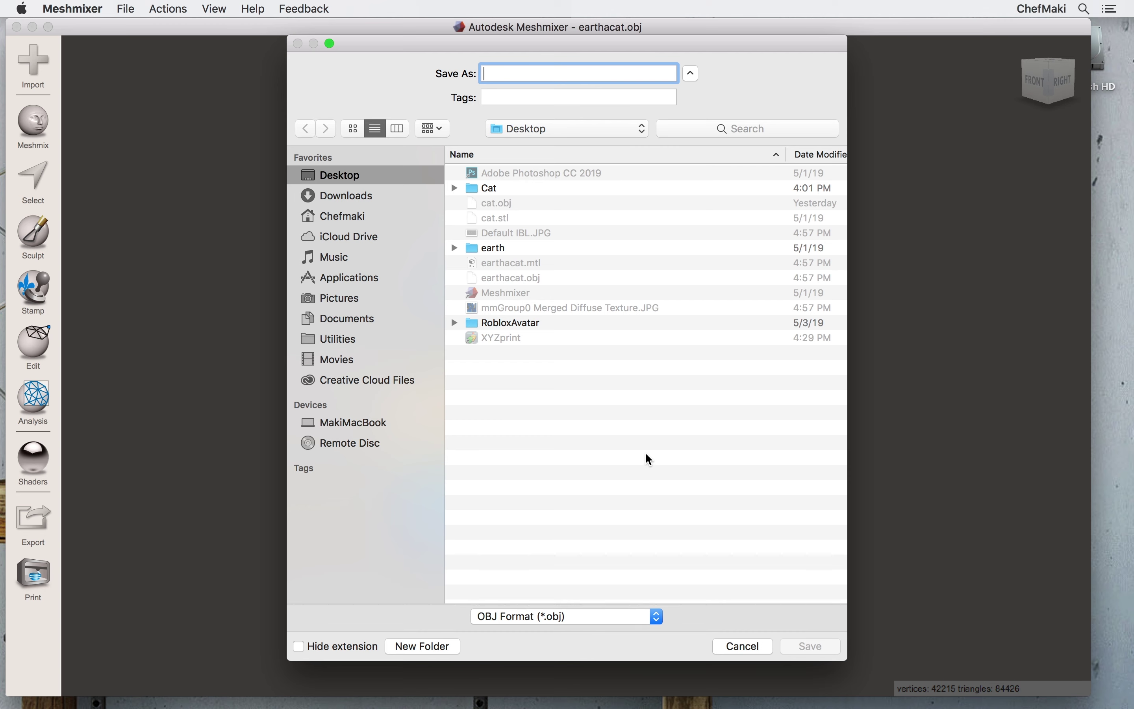
pyautogui.click(529, 279)
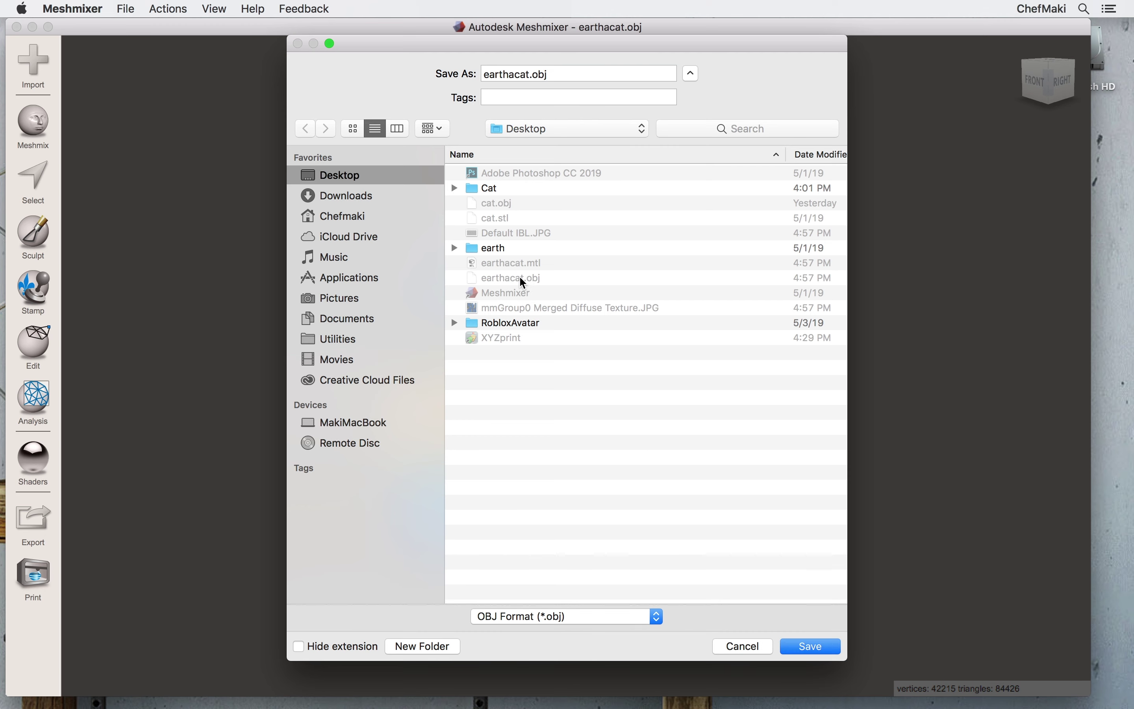
pyautogui.click(813, 650)
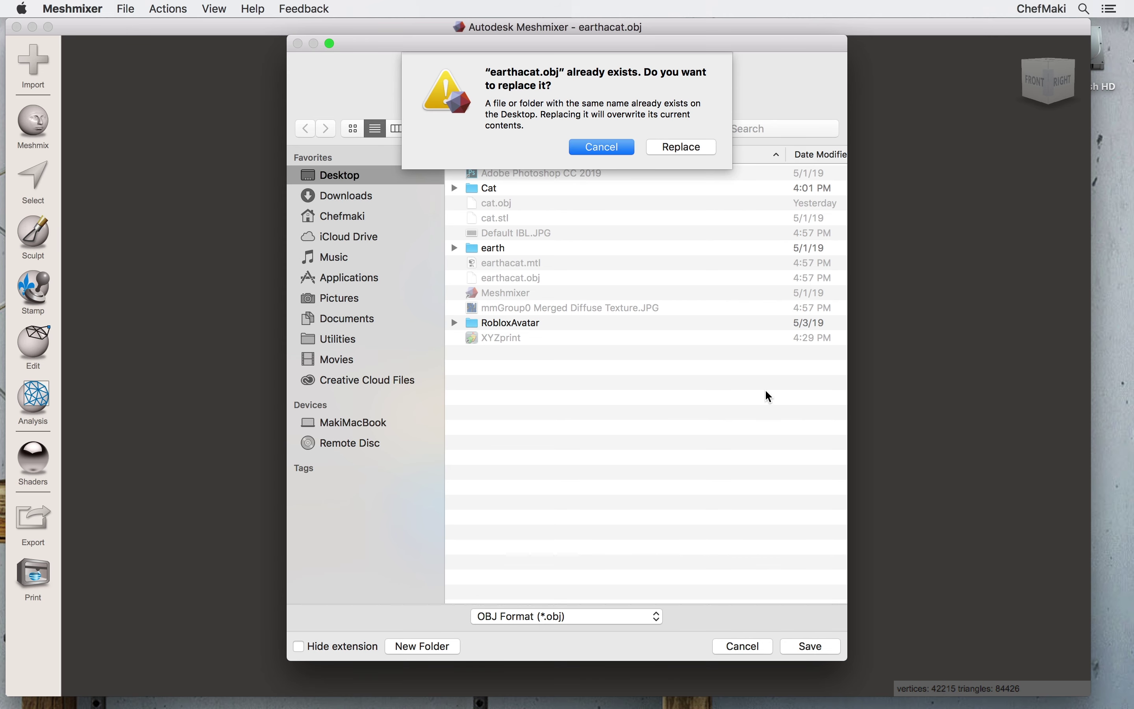
pyautogui.click(673, 148)
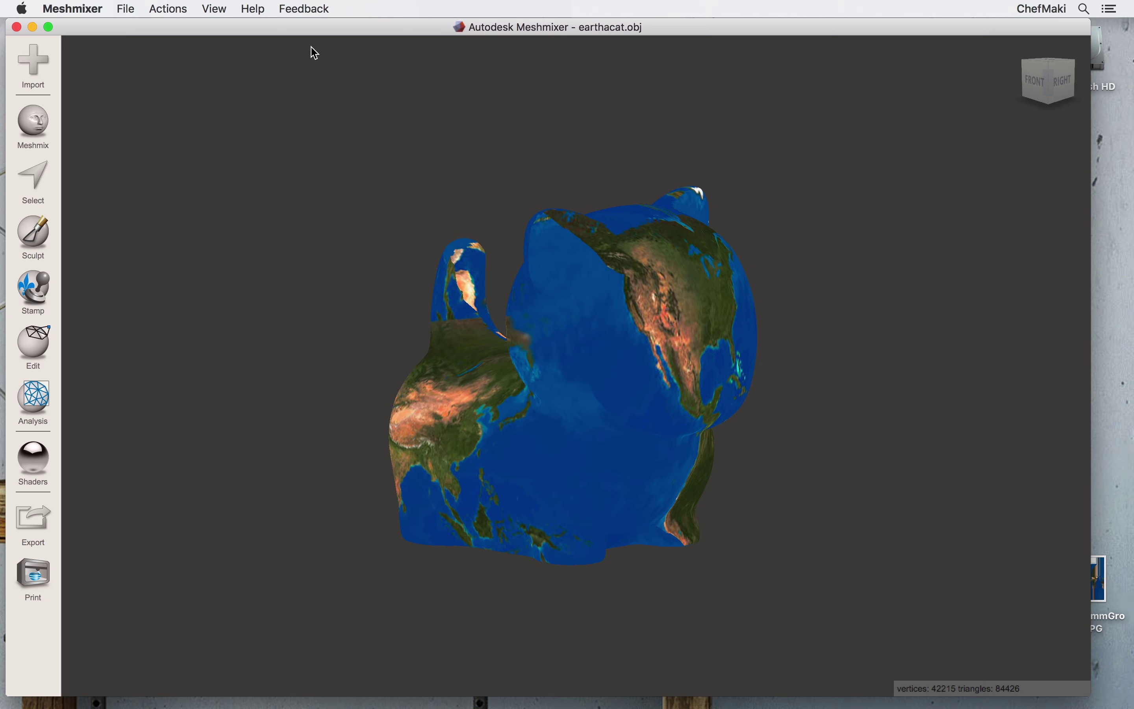
pyautogui.click(17, 27)
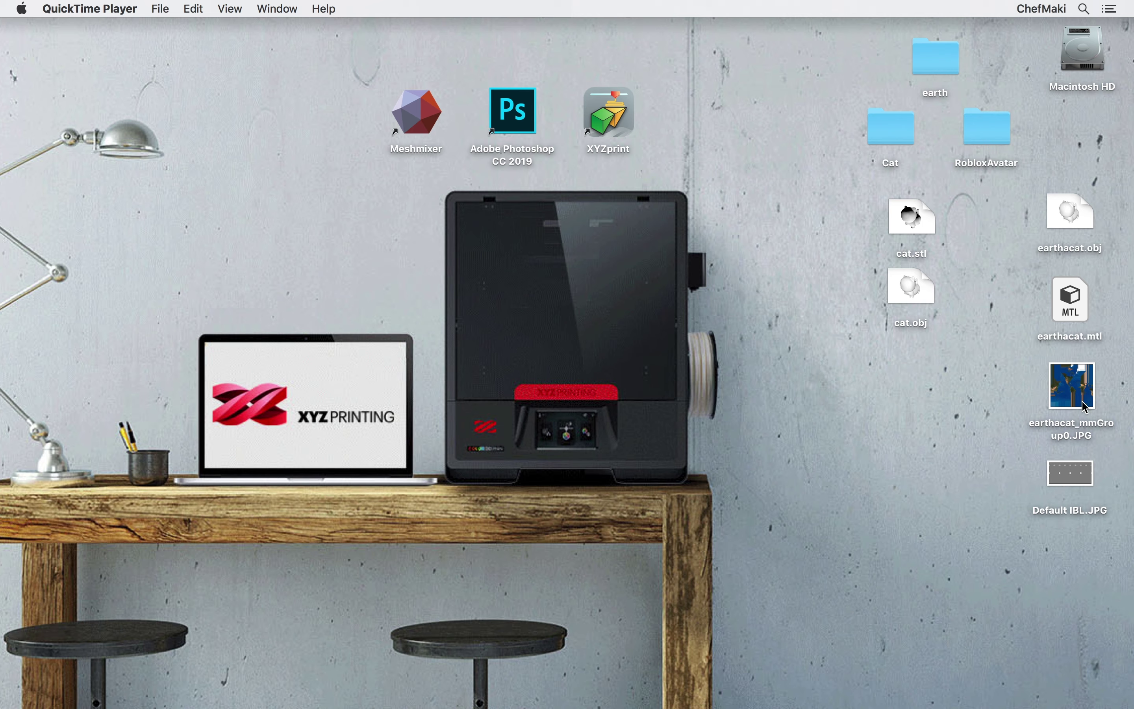
# - Open the texture earthacat_mmGroup0.JPG in Photoshop and raise its brightness to 39
pyautogui.moveTo(1087, 401); pyautogui.dragTo(486, 698)
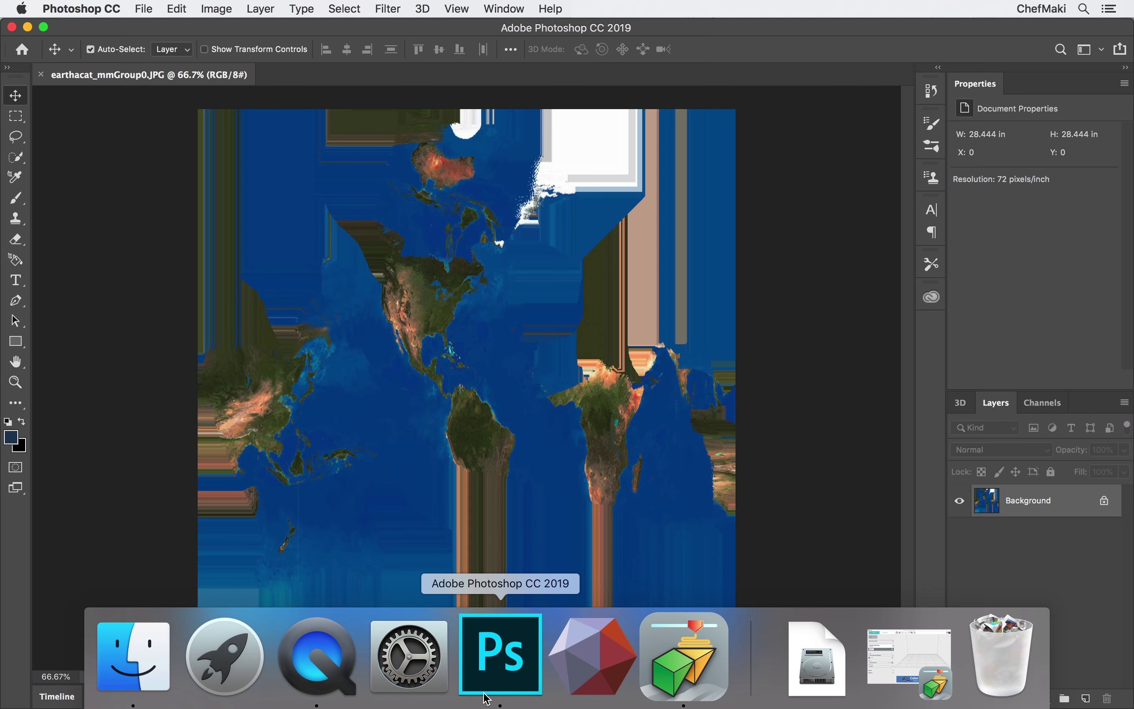
pyautogui.click(230, 8)
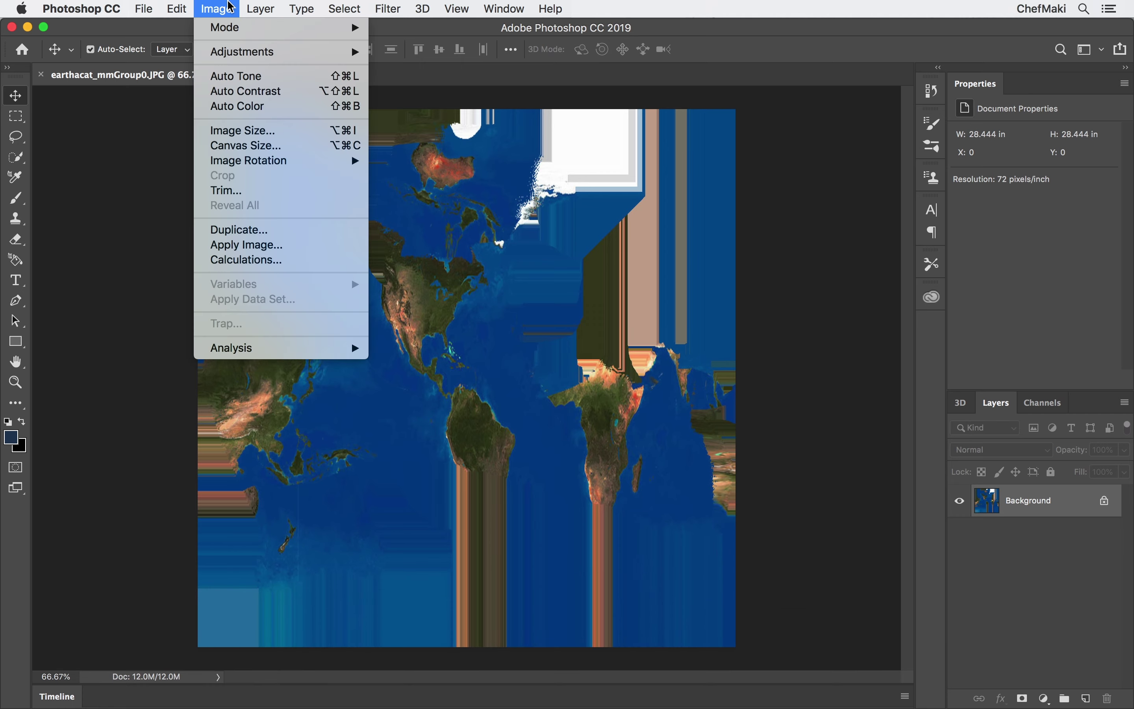
pyautogui.moveTo(328, 52)
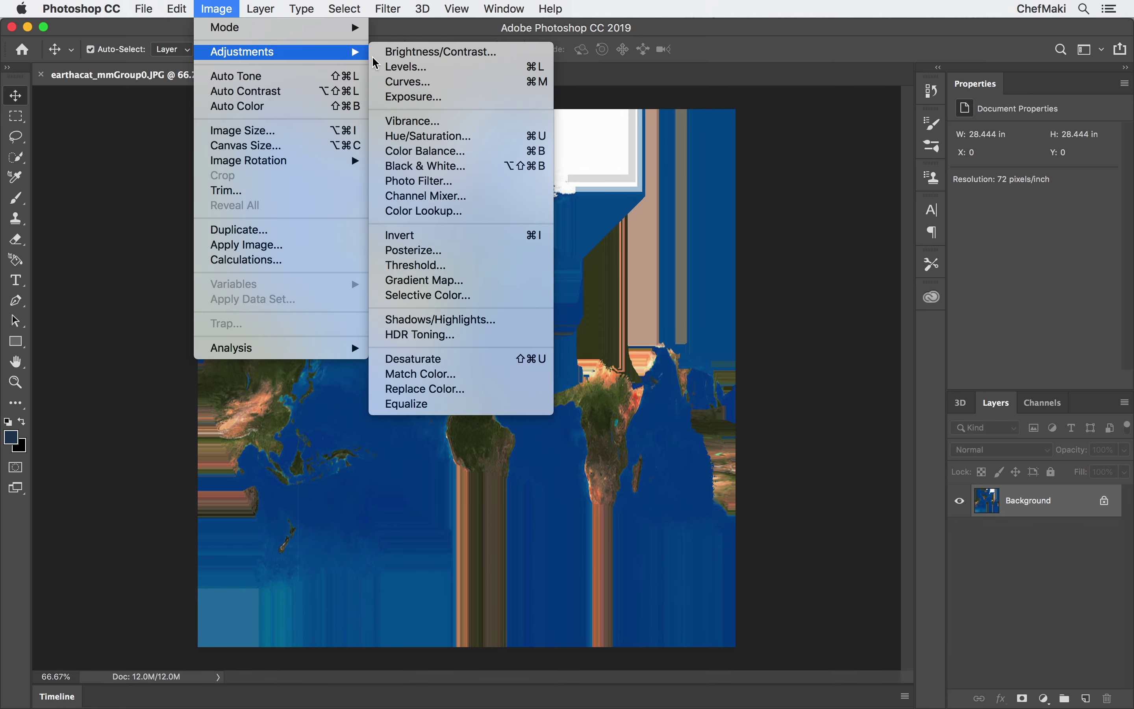
pyautogui.click(448, 55)
pyautogui.moveTo(736, 146); pyautogui.dragTo(786, 145)
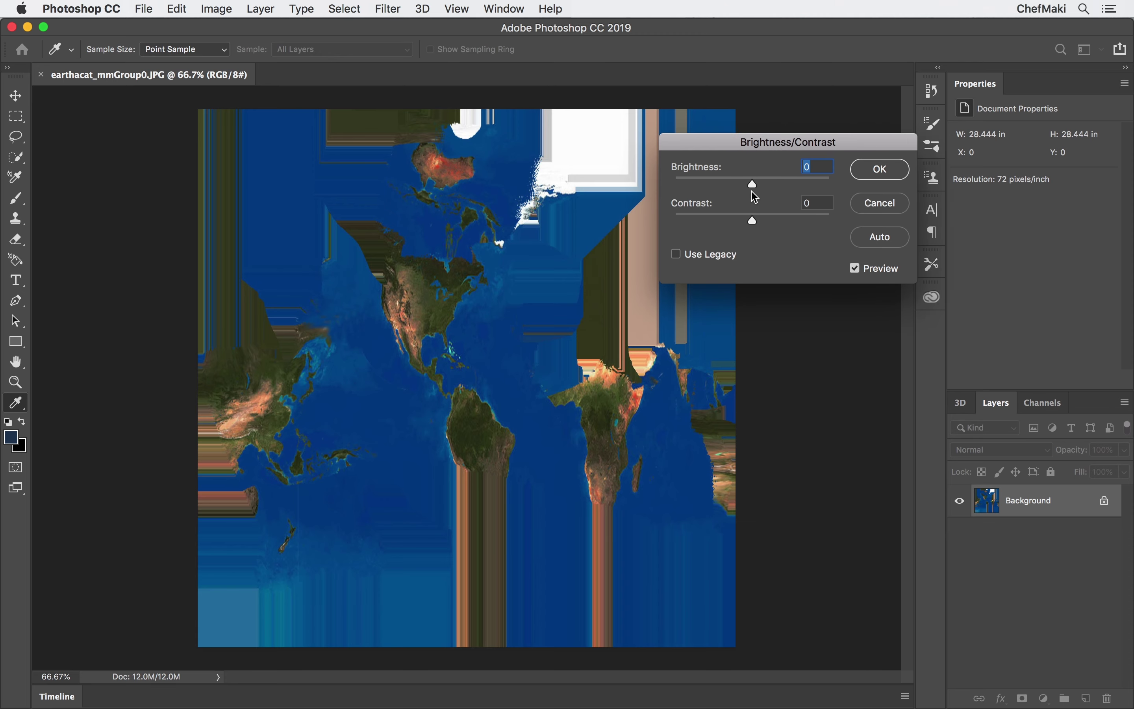
pyautogui.moveTo(755, 194); pyautogui.dragTo(774, 188)
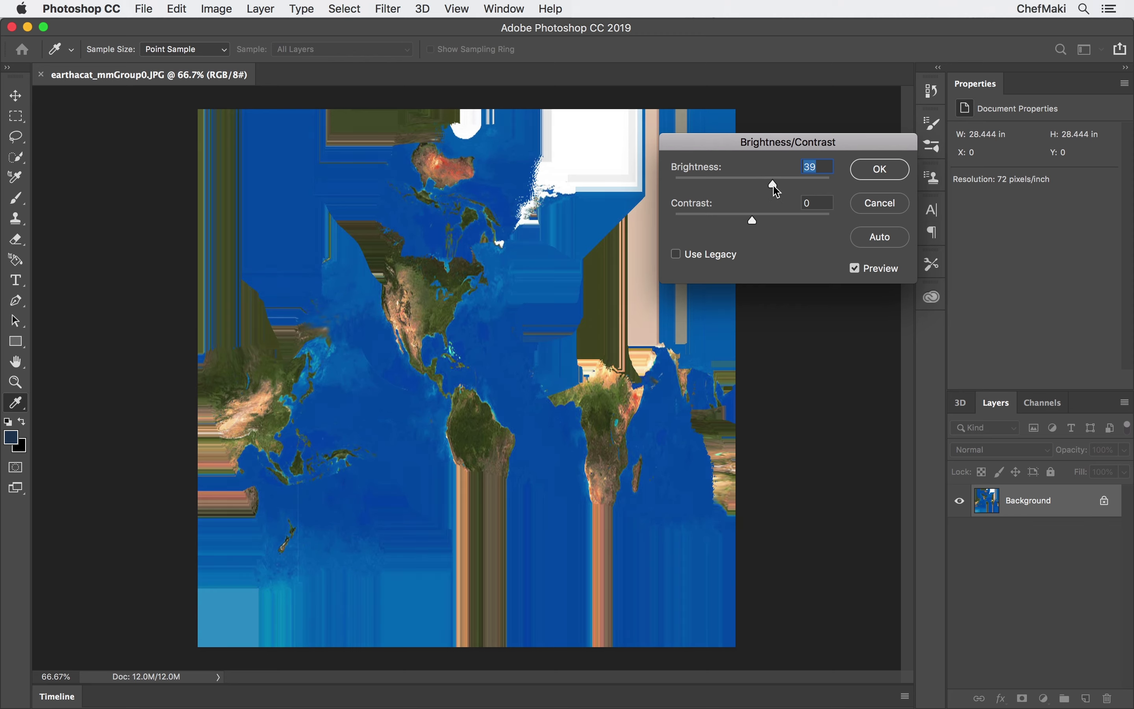
pyautogui.click(888, 169)
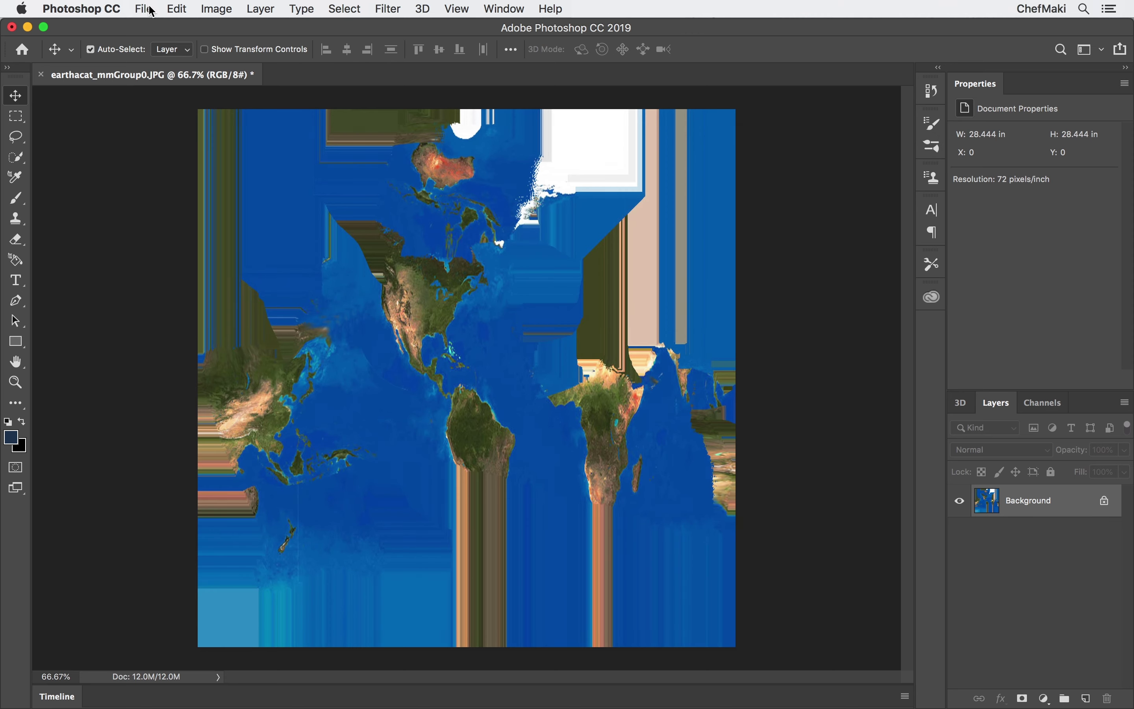
# - Save the brightened texture as a JPEG with quality 8 (High) and the Baseline ("Standard") format
pyautogui.click(150, 10)
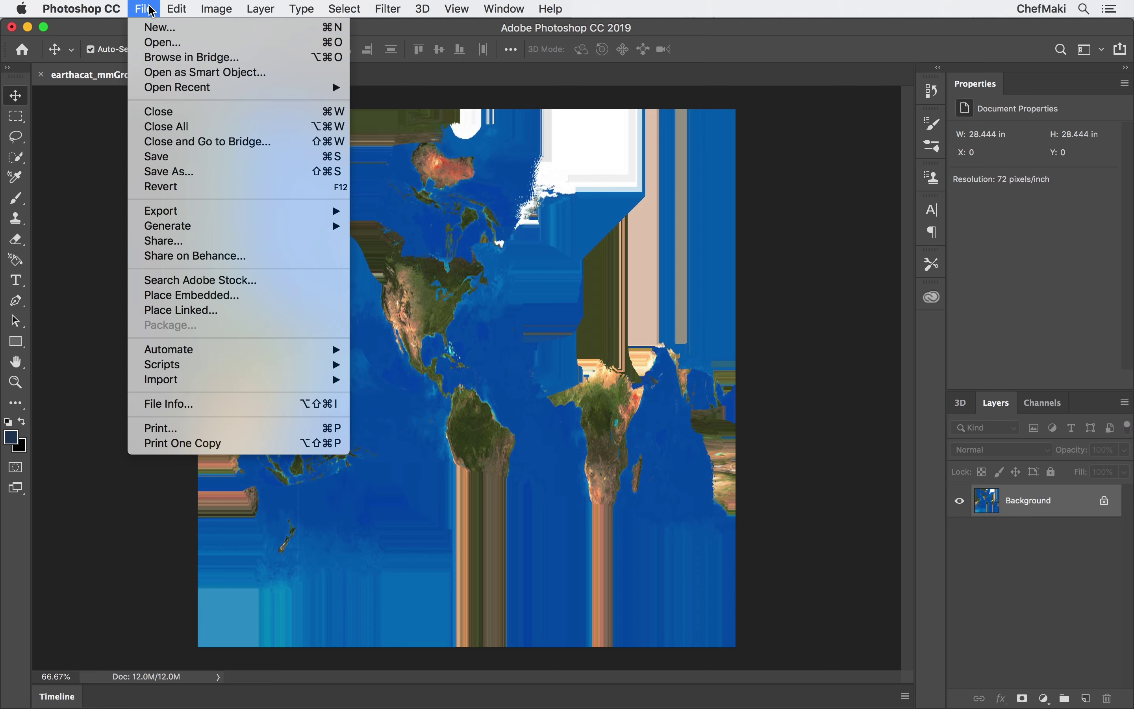
pyautogui.click(157, 162)
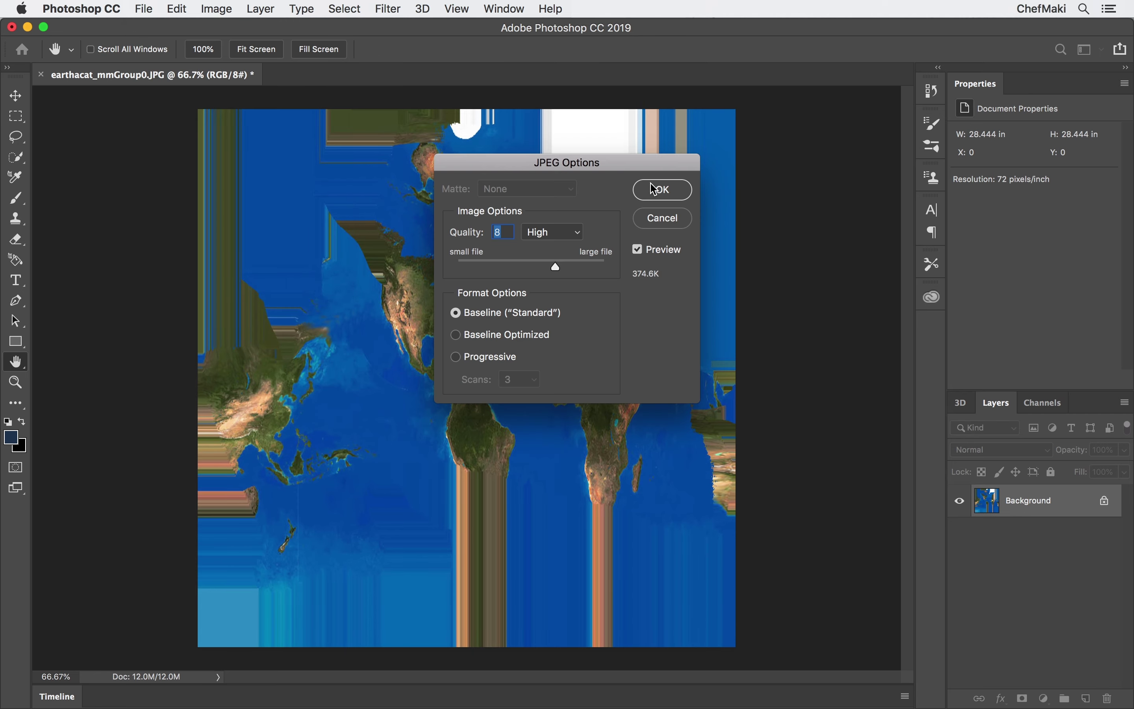
pyautogui.click(656, 189)
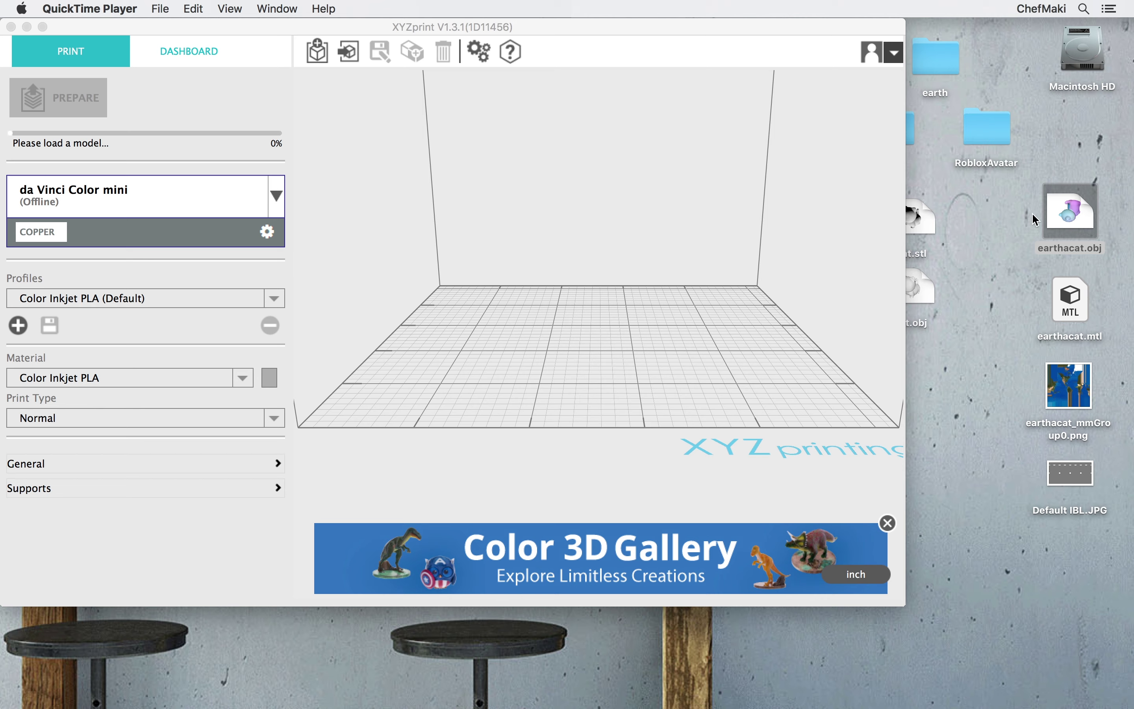
# - Load earthacat.obj from the desktop onto the print bed in XYZprint
pyautogui.moveTo(1057, 219); pyautogui.dragTo(584, 358)
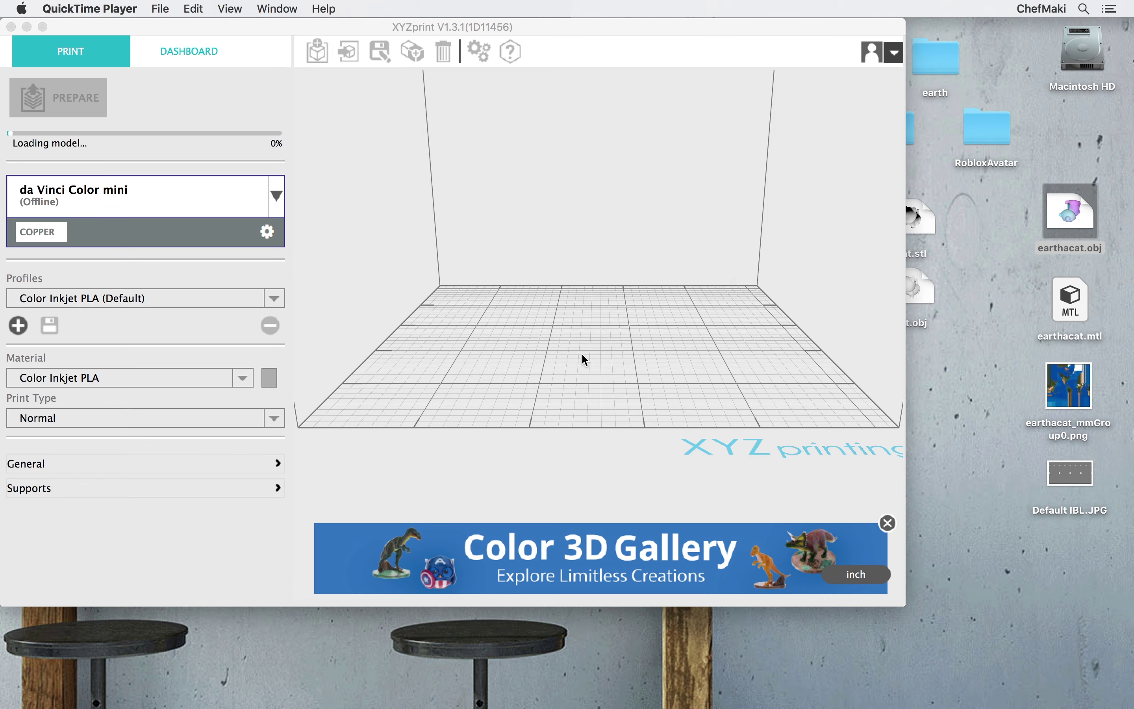